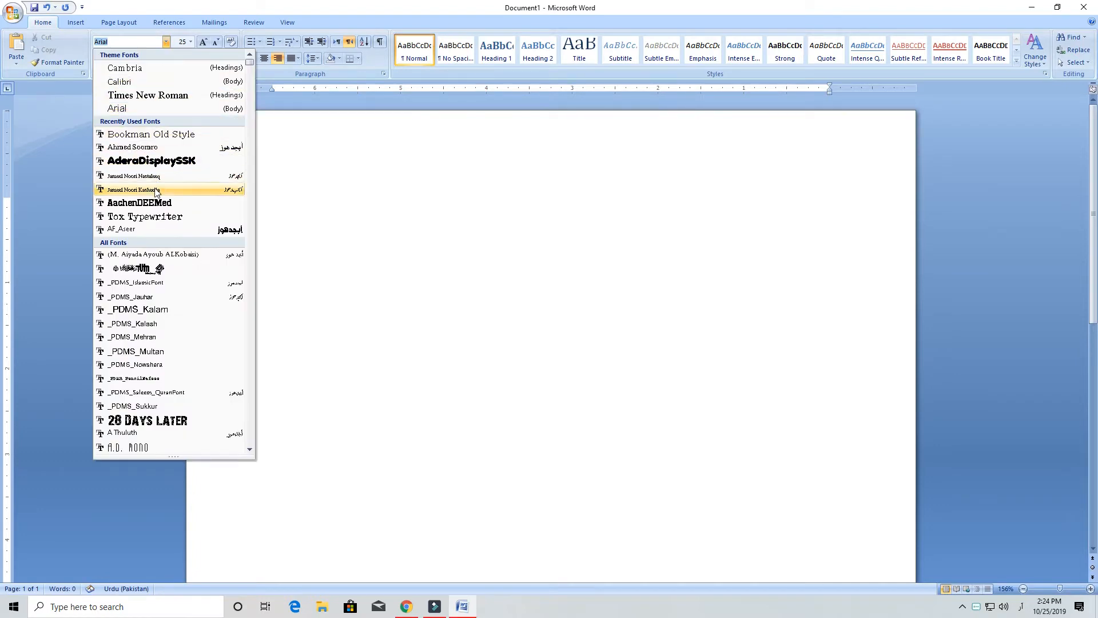
Step: Write the greeting in the Jameel Noori Kasheeda font: "اسلام علیکم دوستوں کیسے ہیں آپ سب امید کرتا ہوں خیریت سے ہونگیں۔"
{"action": "left_click", "coordinate": [155, 189]}
{"action": "type", "text": "اس"}
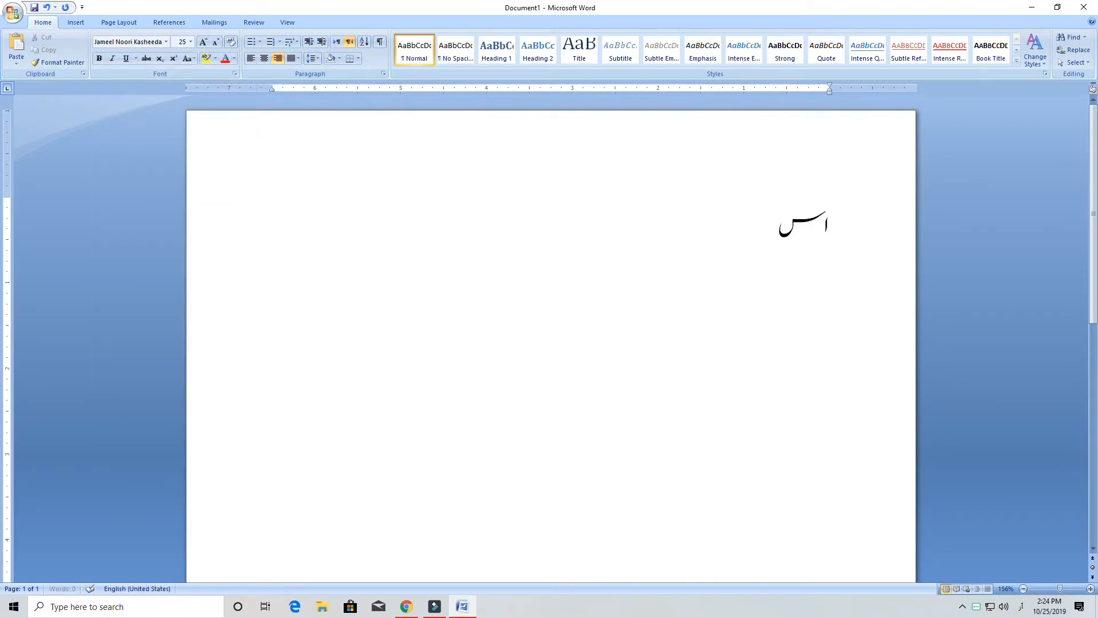
{"action": "type", "text": "لام علیکم دوس"}
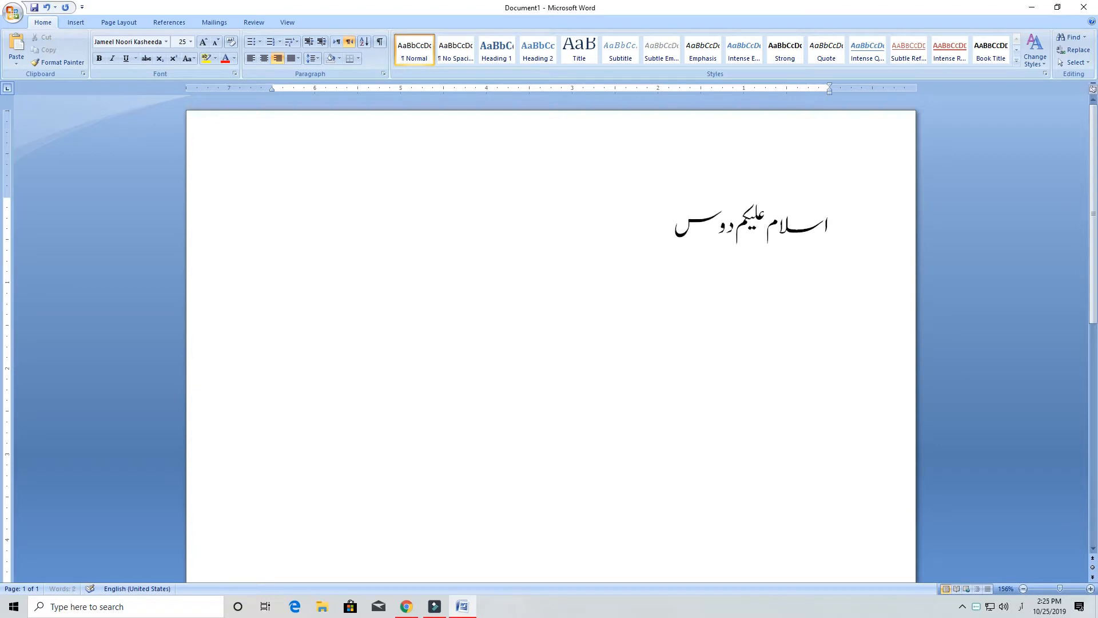
{"action": "type", "text": "توں کیس"}
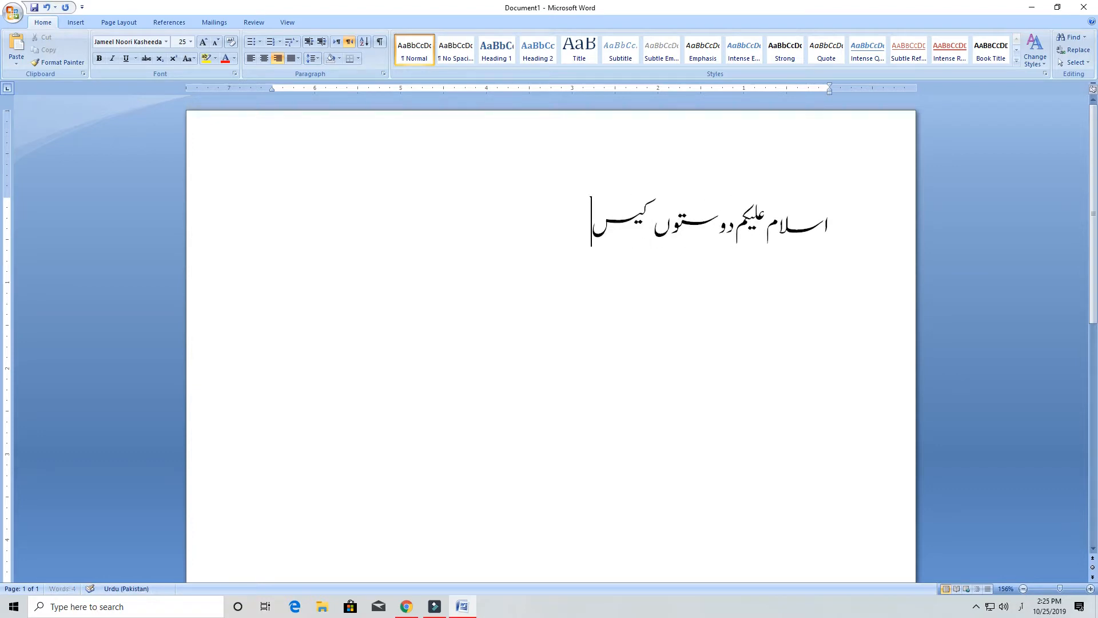
{"action": "type", "text": "ے ہیں آپ سب"}
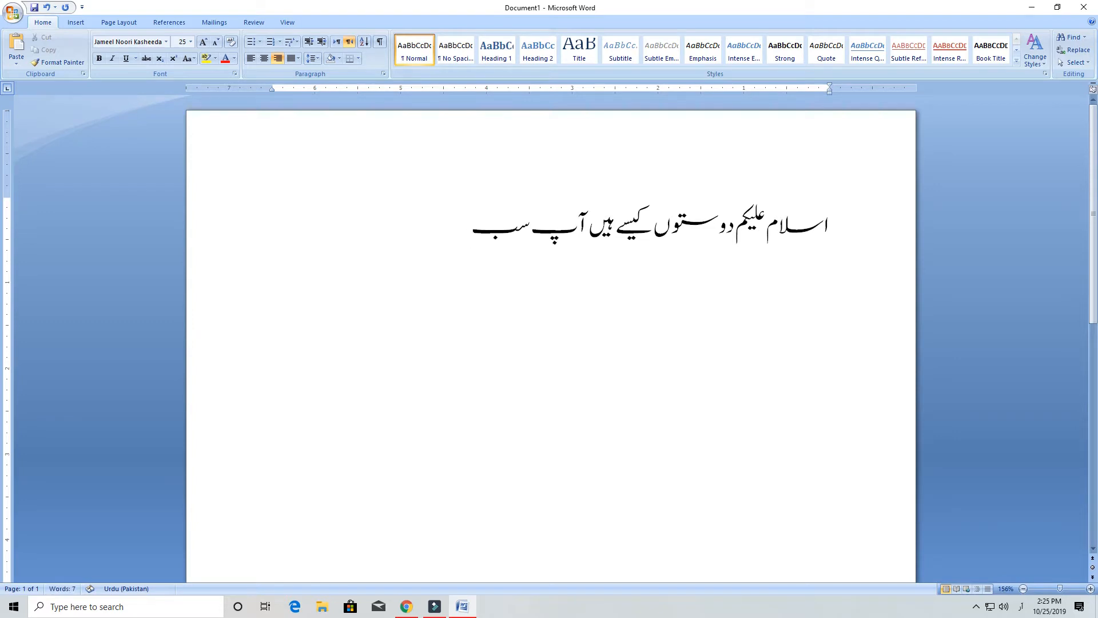
{"action": "type", "text": " امید کرتا ہوں"}
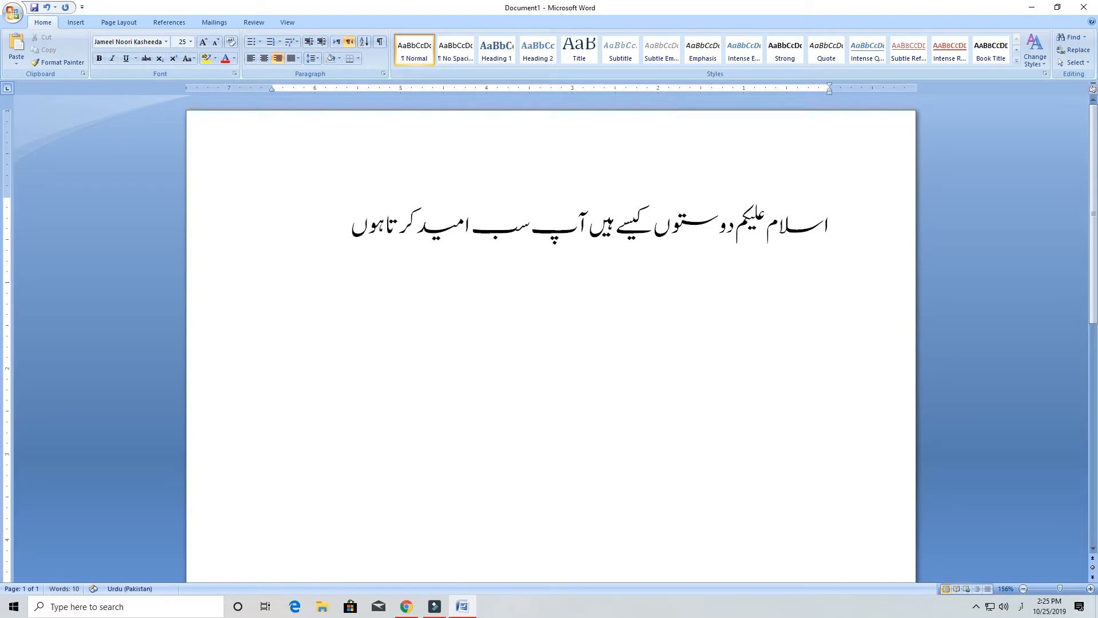
{"action": "type", "text": " خیریت"}
{"action": "key", "text": "BackSpace"}
{"action": "type", "text": "یت س"}
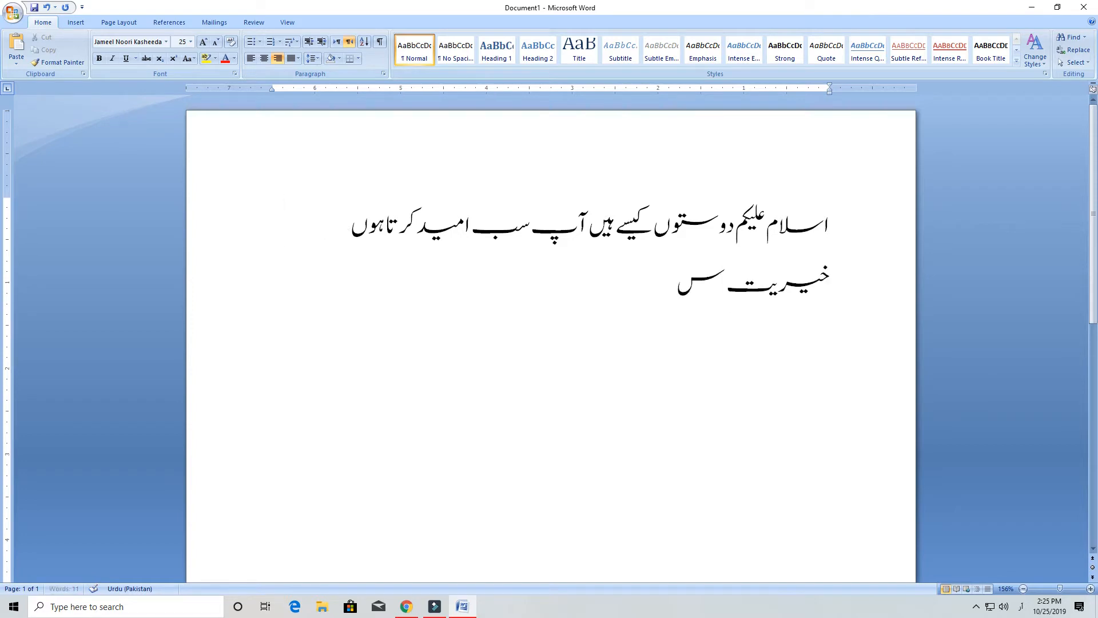
{"action": "type", "text": "ے ہونگیں۔"}
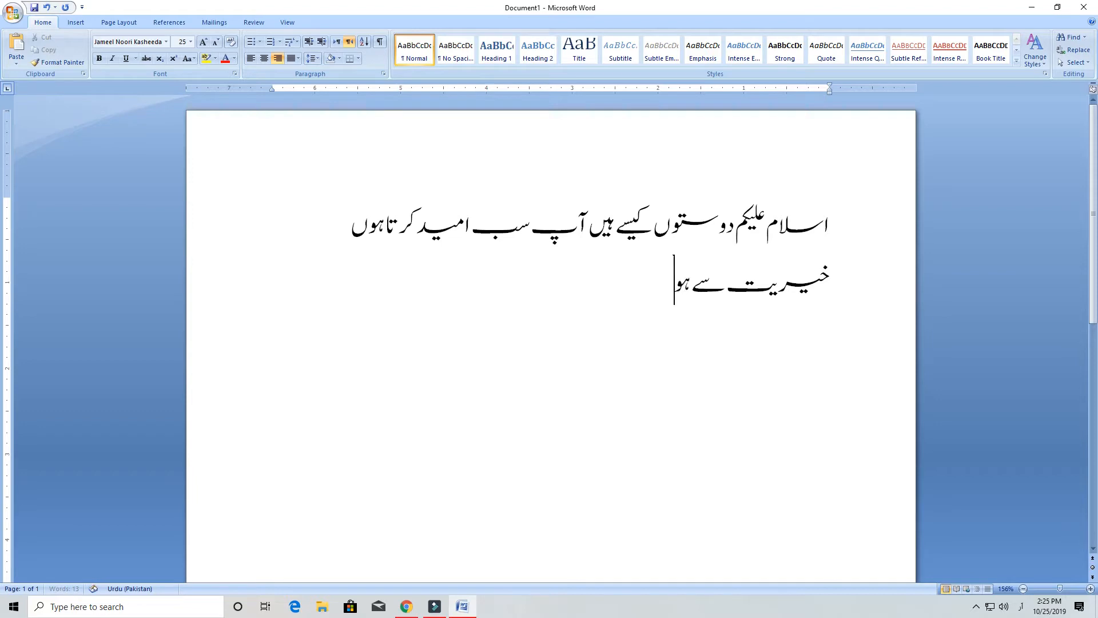
Step: Start a second paragraph reading "آج ہم اس ویڈیو میں کوئی بھی شیپ ایم ایس آفیس میں کیسے لگاتے ہیں"
{"action": "key", "text": "Return"}
{"action": "type", "text": "آج"}
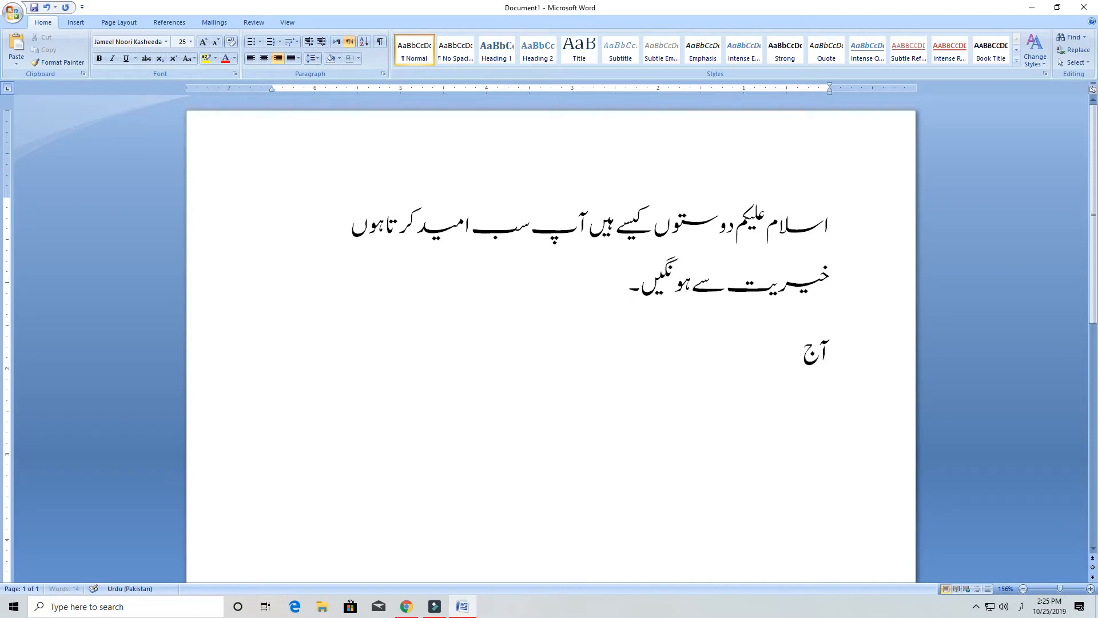
{"action": "type", "text": " ہم اس وی"}
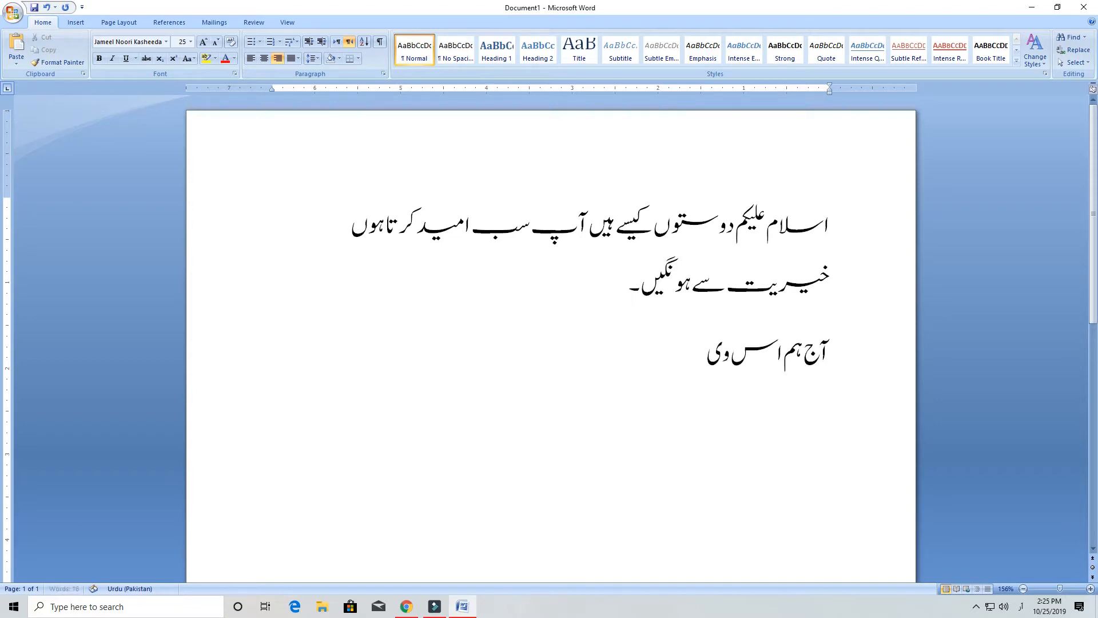
{"action": "type", "text": "ڈیو میں"}
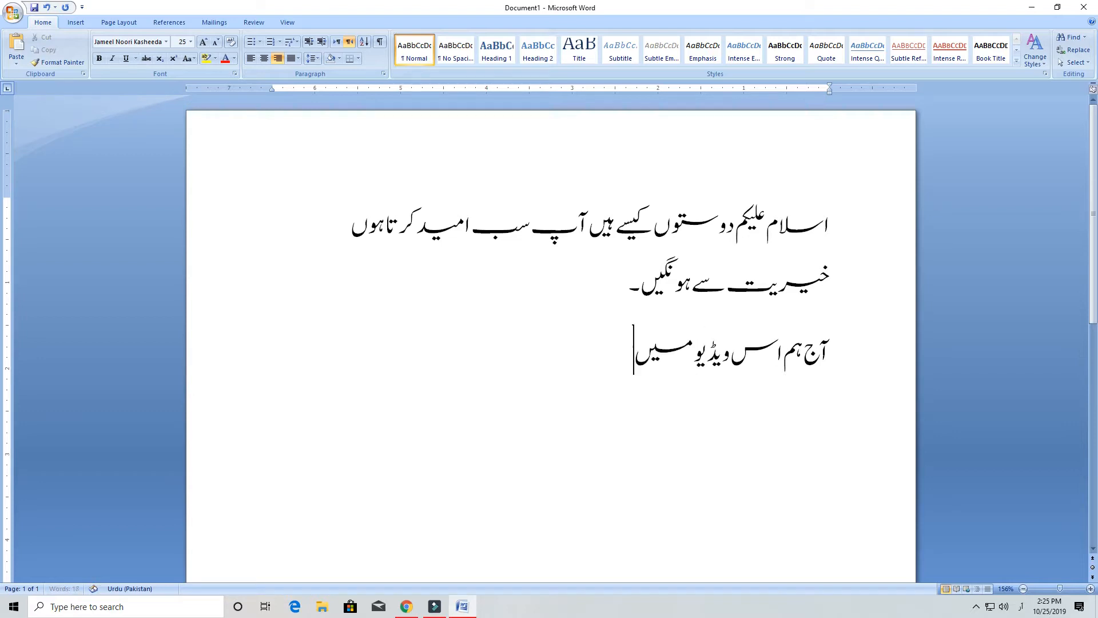
{"action": "type", "text": " کوئی بھی"}
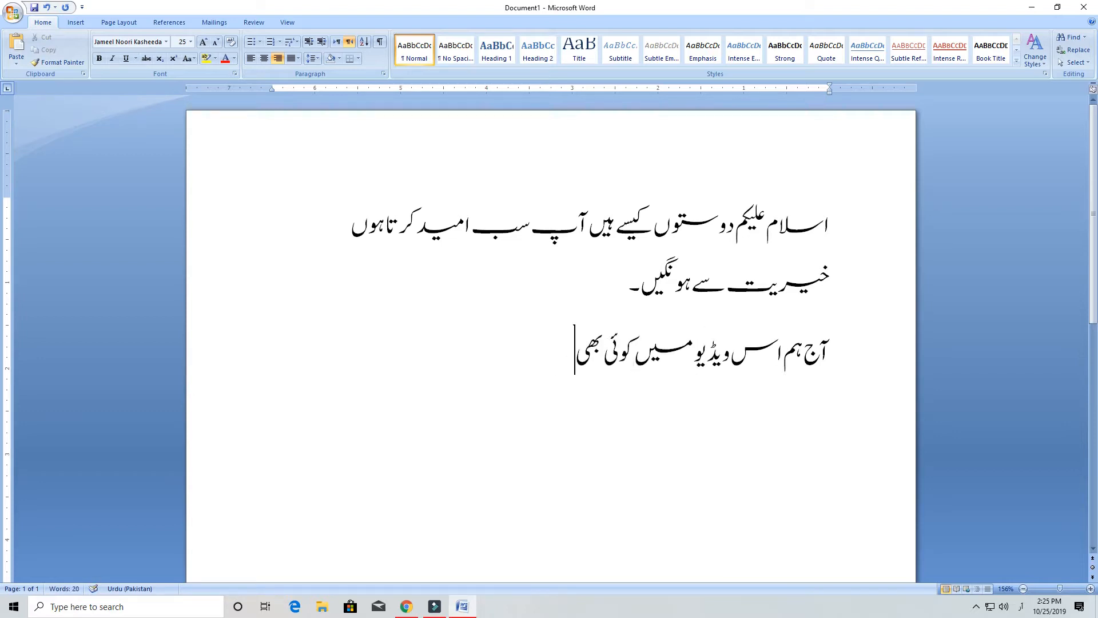
{"action": "type", "text": " شیپ"}
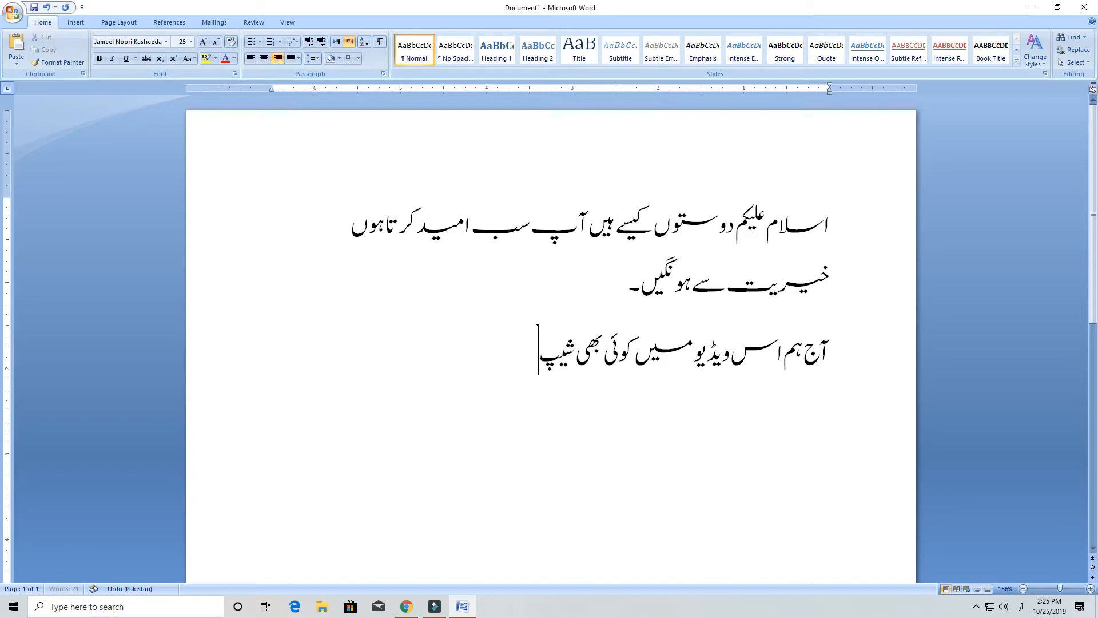
{"action": "type", "text": " کیسے"}
{"action": "key", "text": "BackSpace"}
{"action": "key", "text": "BackSpace"}
{"action": "key", "text": "BackSpace"}
{"action": "key", "text": "BackSpace"}
{"action": "type", "text": "ایم ایس آفیس میں"}
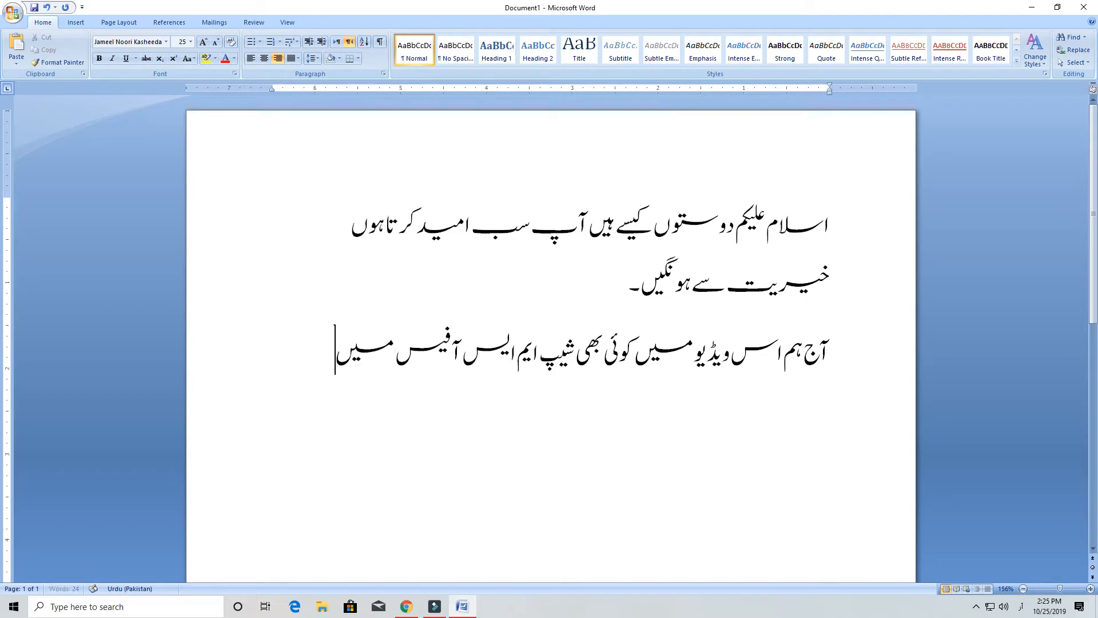
{"action": "type", "text": " کیسے"}
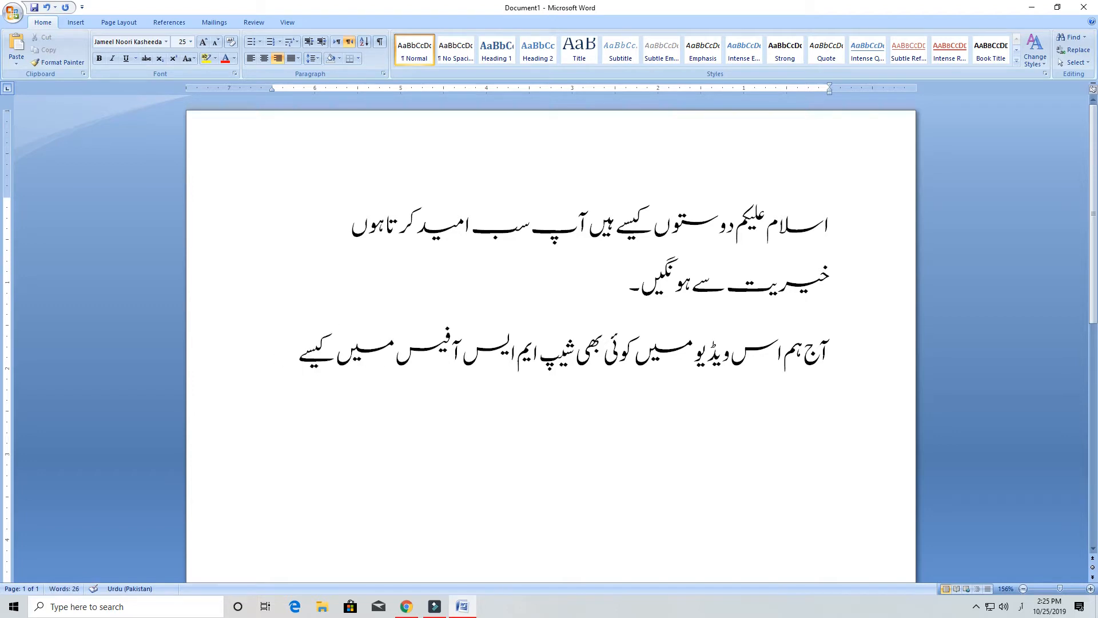
{"action": "type", "text": " لگاتے ہیں"}
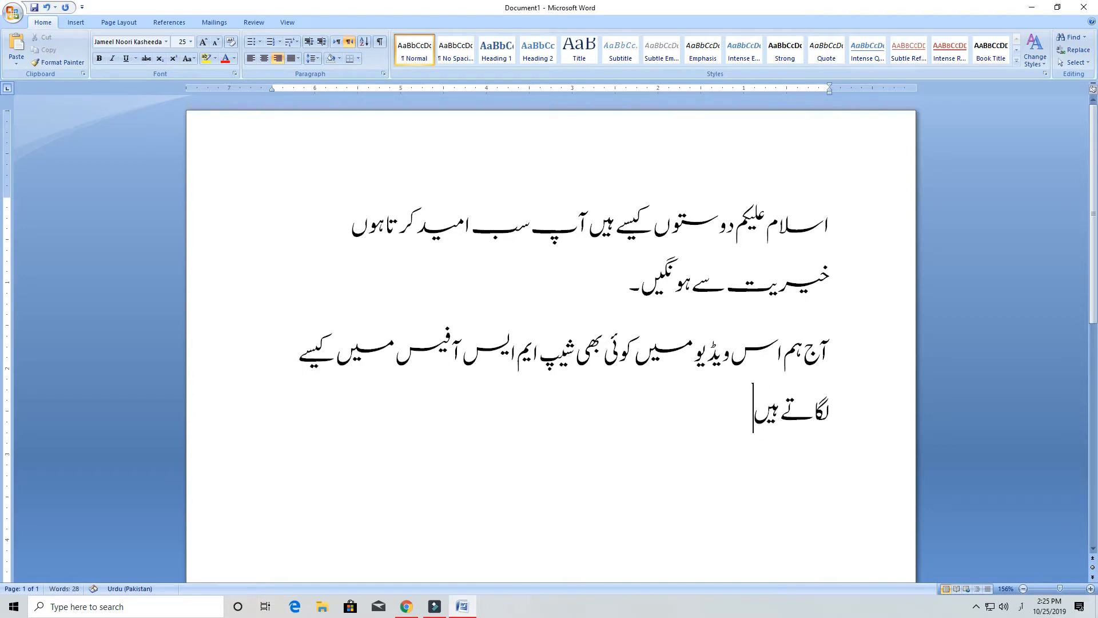
Step: Finish the second paragraph with "وہ جانے گئے تو چلئے شروع کرتے ہیں" and end it with a line break
{"action": "type", "text": " تو"}
{"action": "key", "text": "BackSpace"}
{"action": "key", "text": "BackSpace"}
{"action": "key", "text": "BackSpace"}
{"action": "type", "text": "وہ جانے گئ"}
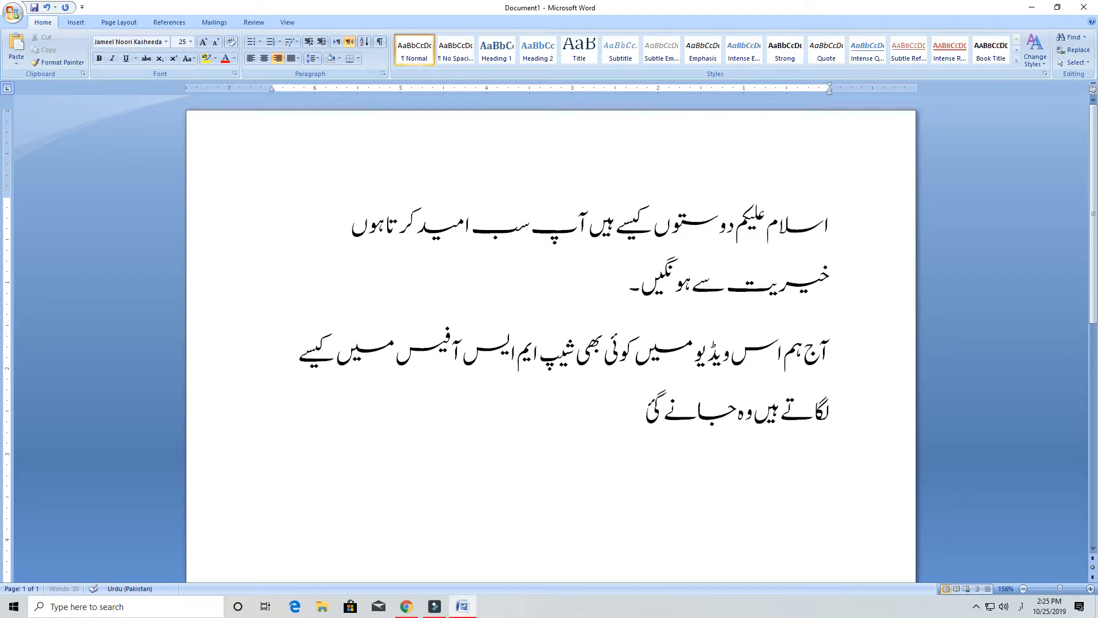
{"action": "type", "text": "ے تو"}
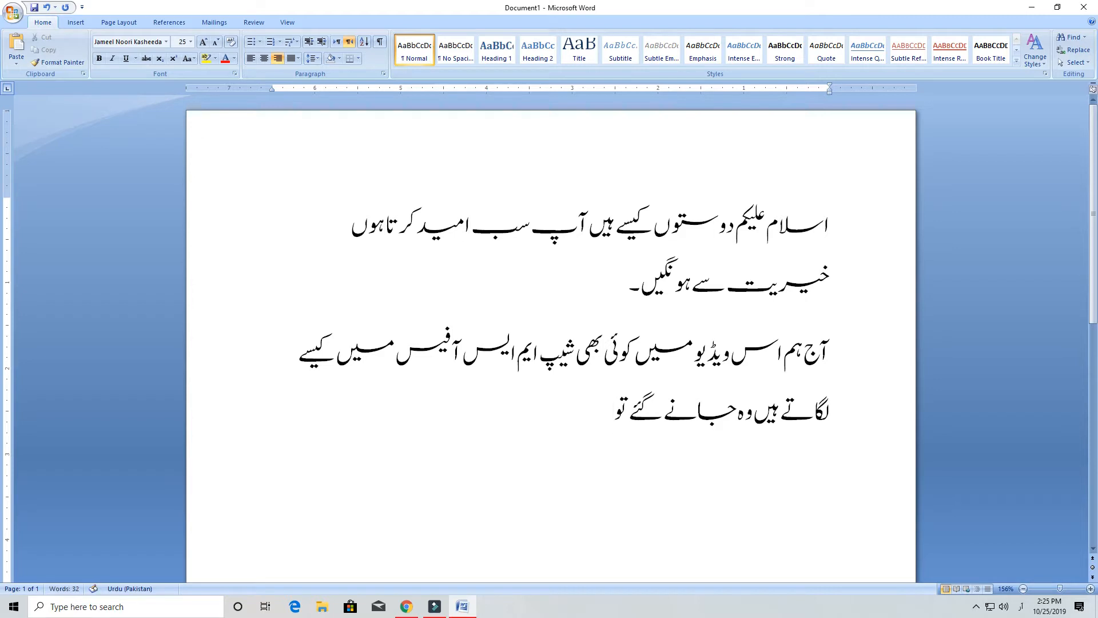
{"action": "type", "text": " چلئے شرو"}
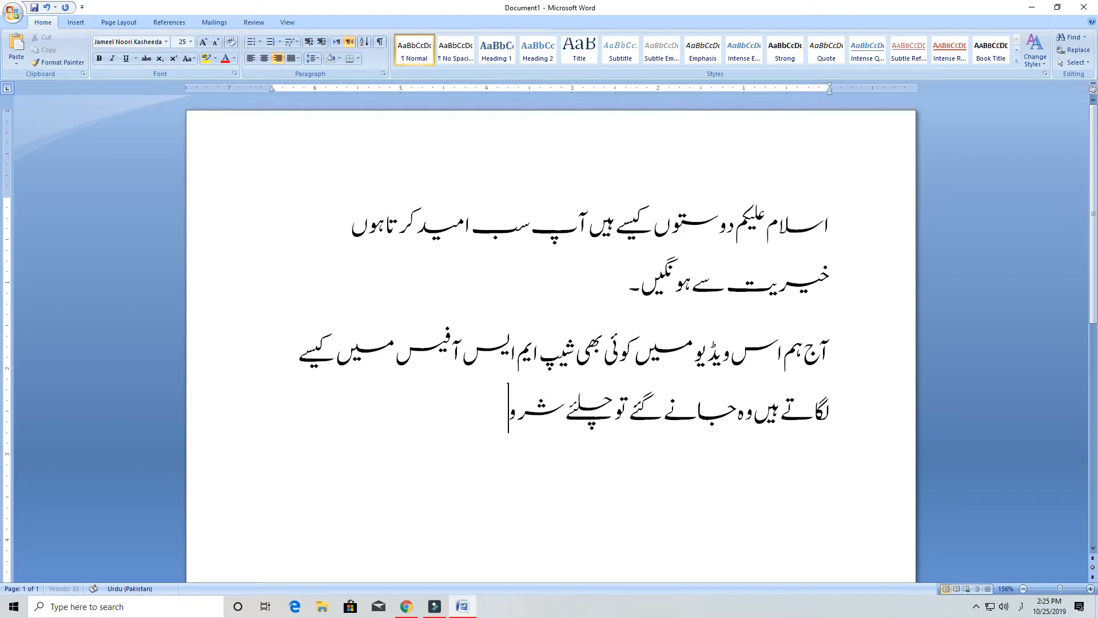
{"action": "type", "text": "ع کرتے ہی"}
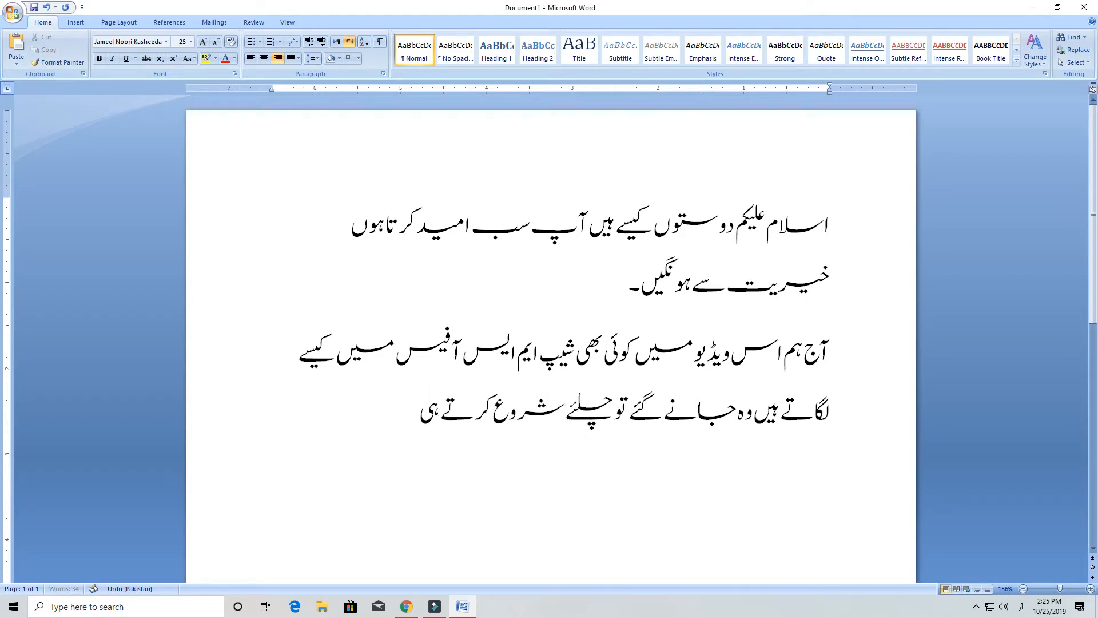
{"action": "type", "text": "ں"}
{"action": "key", "text": "Return"}
Step: Create a new blank document and switch the keyboard input language to English
{"action": "key", "text": "ctrl+n"}
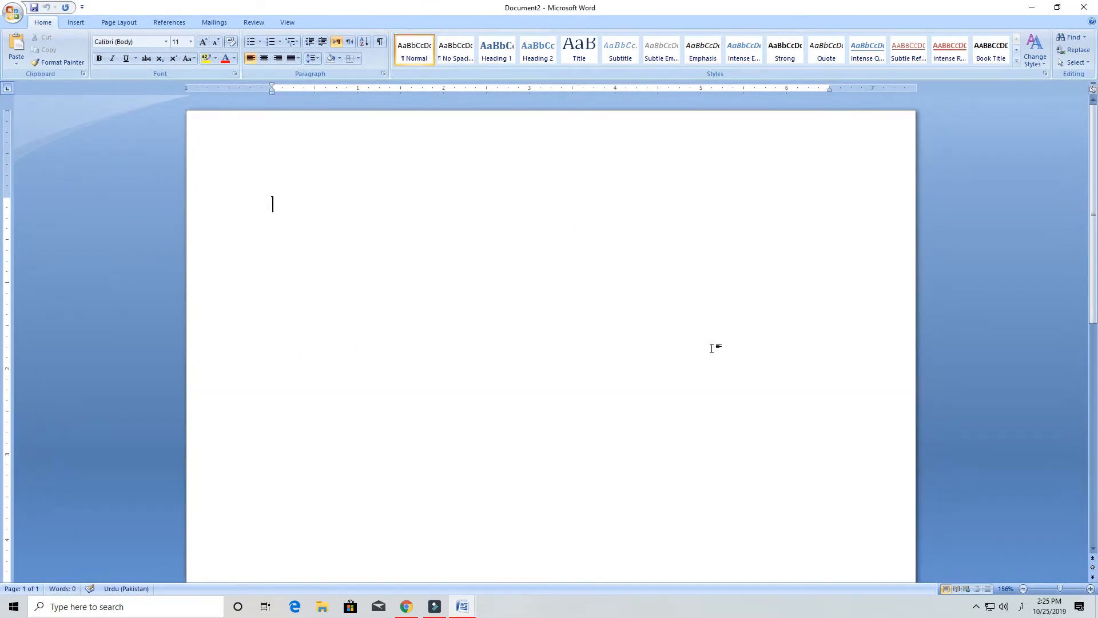
{"action": "key", "text": "alt+shift"}
{"action": "key", "text": "alt+shift"}
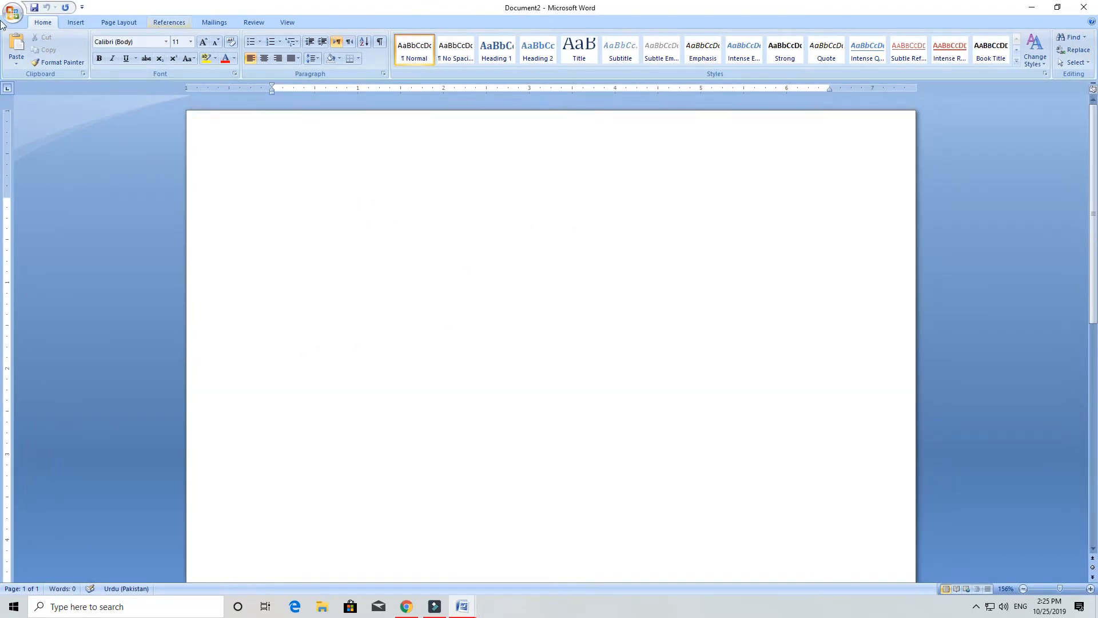
Step: Draw a slightly sloping straight line about 1.96 inches wide and 0.28 inches high near the page's upper-left corner
{"action": "left_click", "coordinate": [76, 23]}
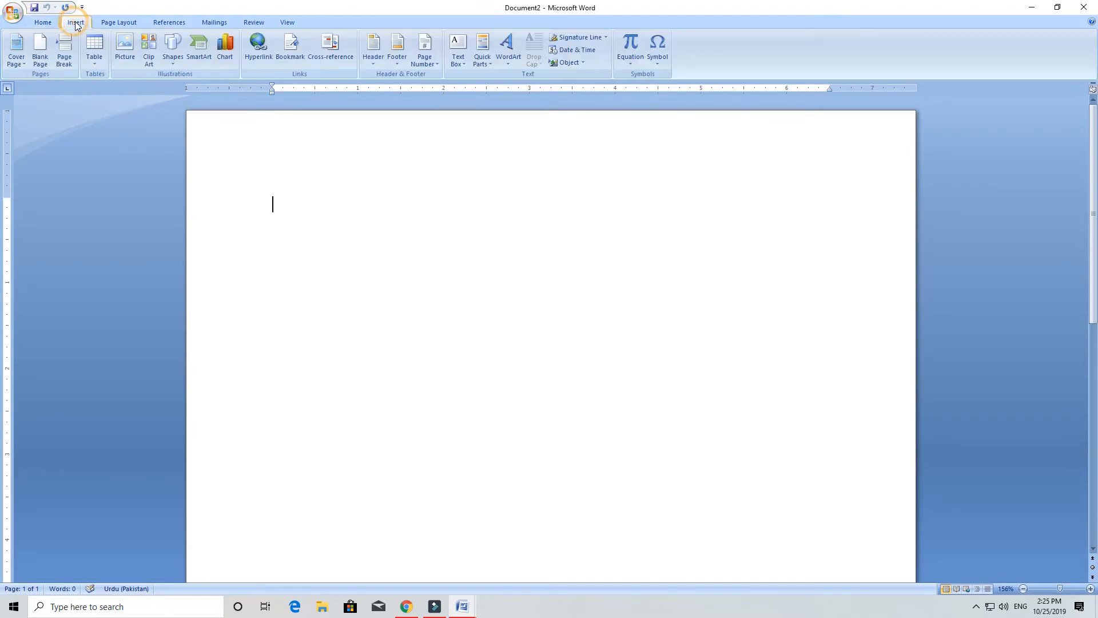
{"action": "left_click", "coordinate": [174, 57]}
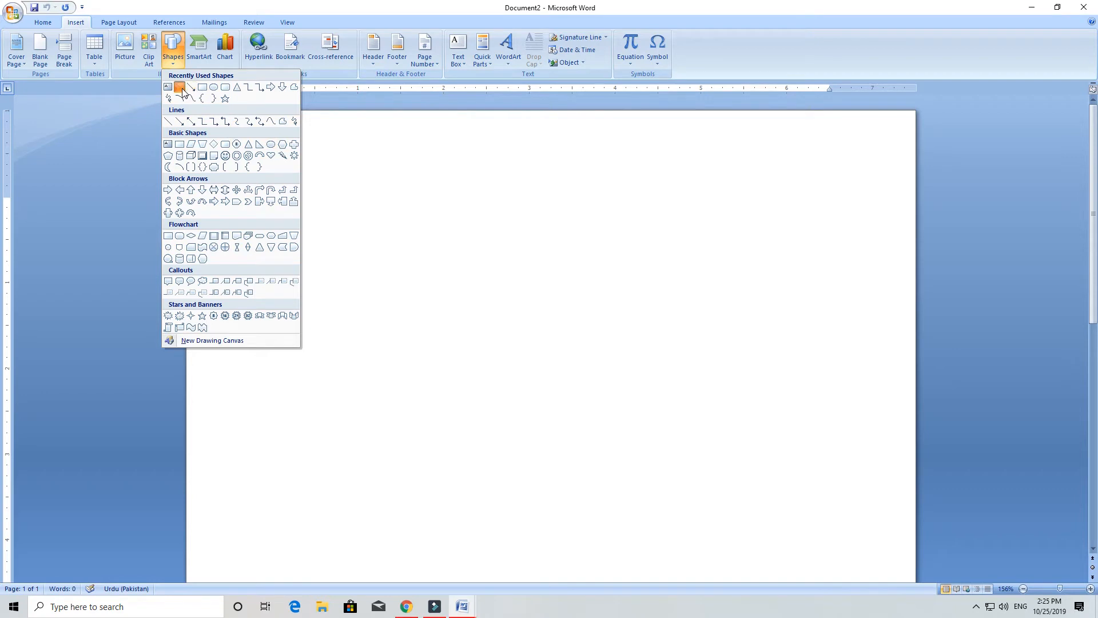
{"action": "left_click", "coordinate": [180, 87]}
{"action": "left_click_drag", "start_coordinate": [231, 148], "coordinate": [399, 173]}
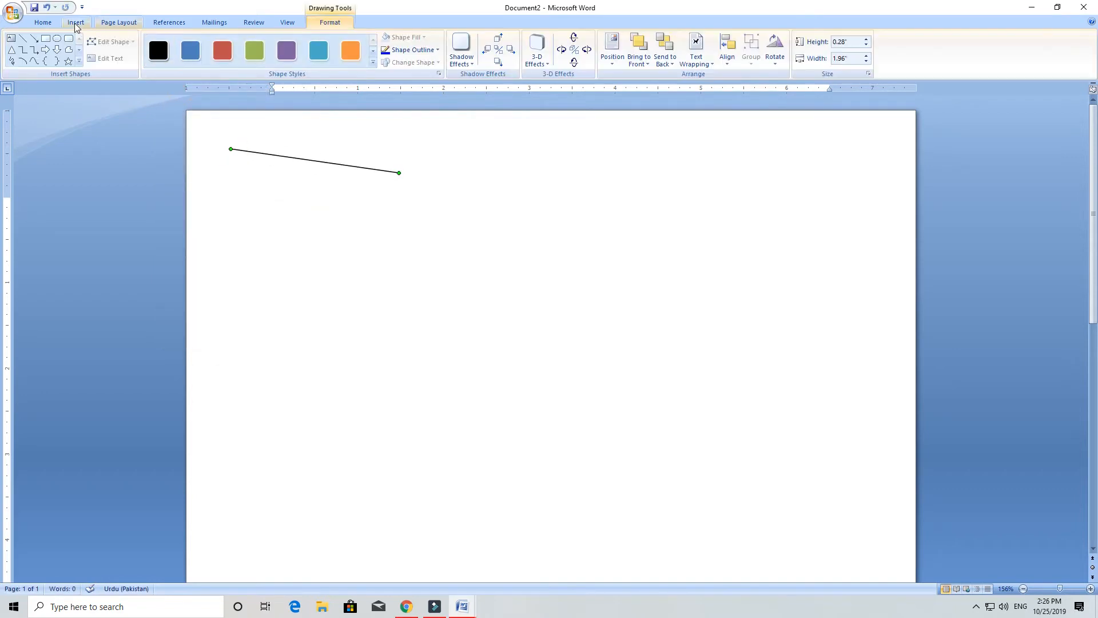
Step: Draw a rectangle about 2.2 inches wide and 0.86 inches high just right of the line
{"action": "left_click", "coordinate": [76, 24]}
{"action": "left_click", "coordinate": [171, 49]}
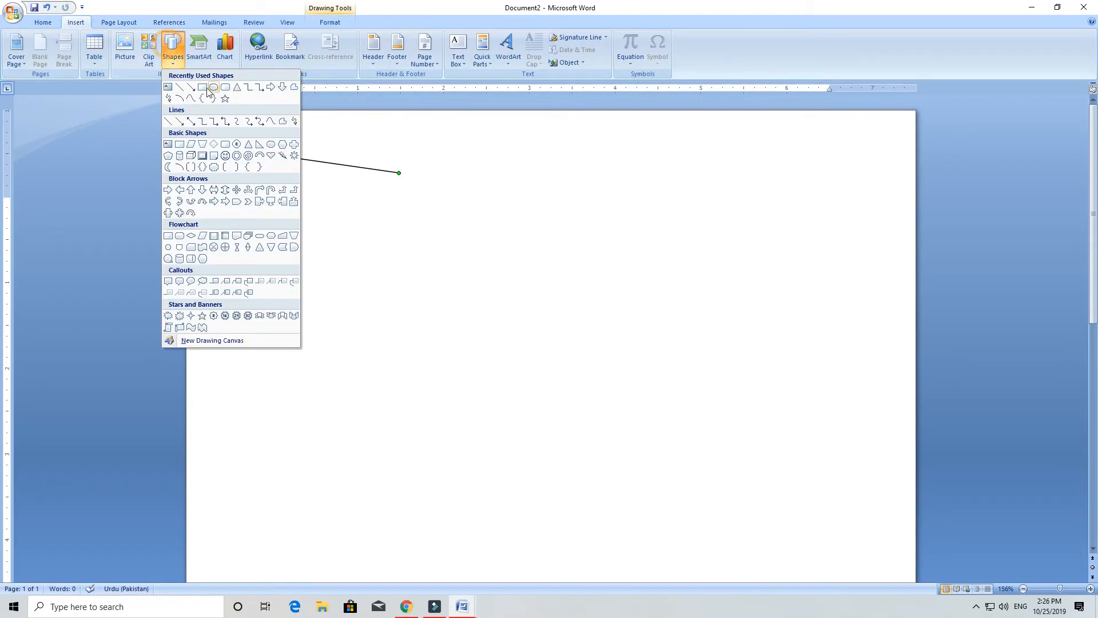
{"action": "left_click", "coordinate": [203, 87]}
{"action": "left_click_drag", "start_coordinate": [405, 141], "coordinate": [594, 216]}
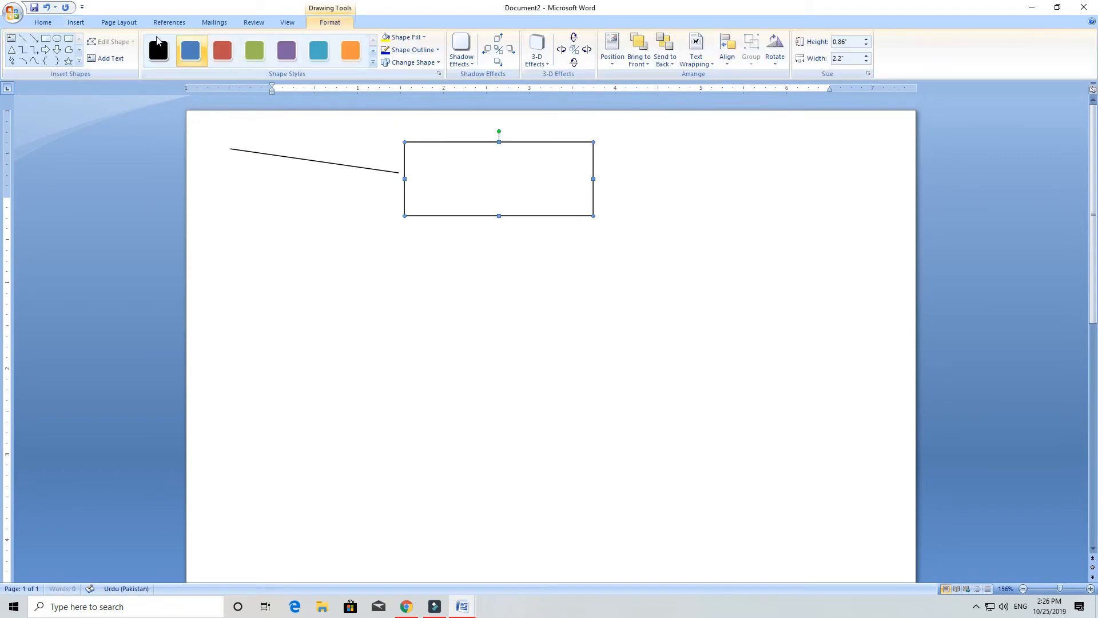
Step: Draw an oval about 2.08 by 1.17 inches right of the rectangle, and a rounded rectangle about 1.12 by 1.16 inches beside it
{"action": "left_click", "coordinate": [57, 37]}
{"action": "left_click_drag", "start_coordinate": [603, 137], "coordinate": [782, 238]}
{"action": "left_click", "coordinate": [68, 38]}
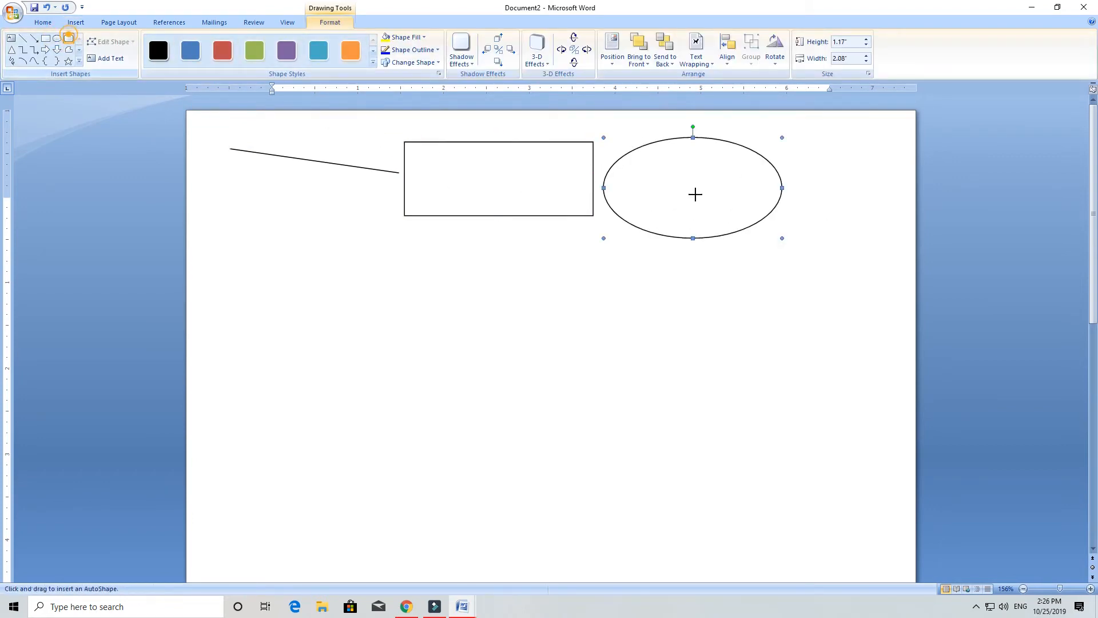
{"action": "left_click_drag", "start_coordinate": [800, 149], "coordinate": [896, 248]}
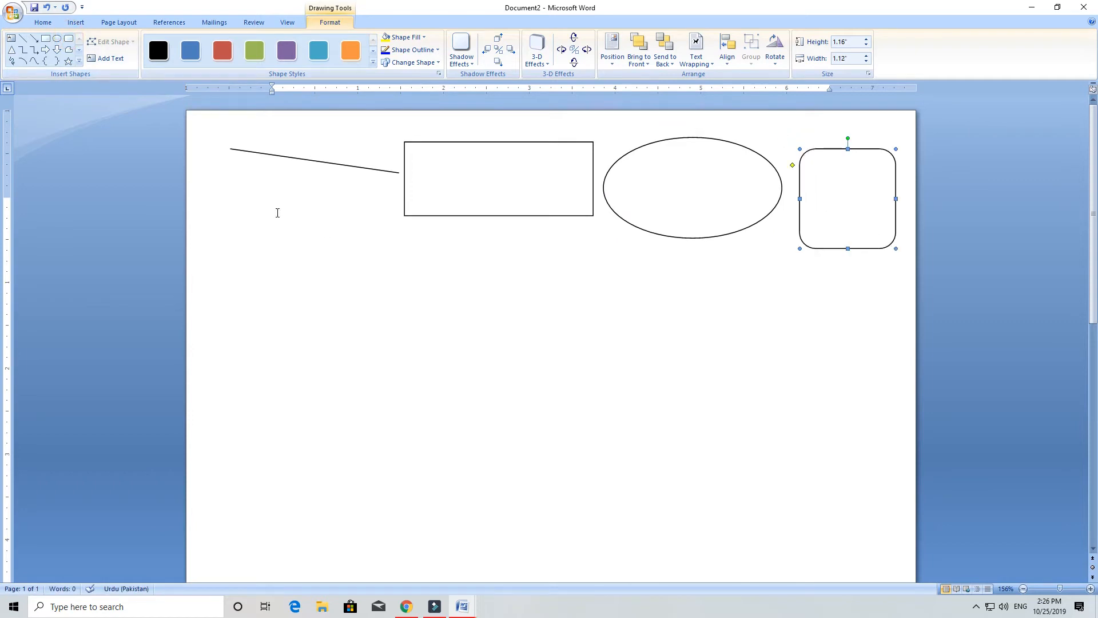
Step: Draw an elbow connector about 1.86 inches wide and 1.59 inches high below the straight line
{"action": "left_click", "coordinate": [77, 62]}
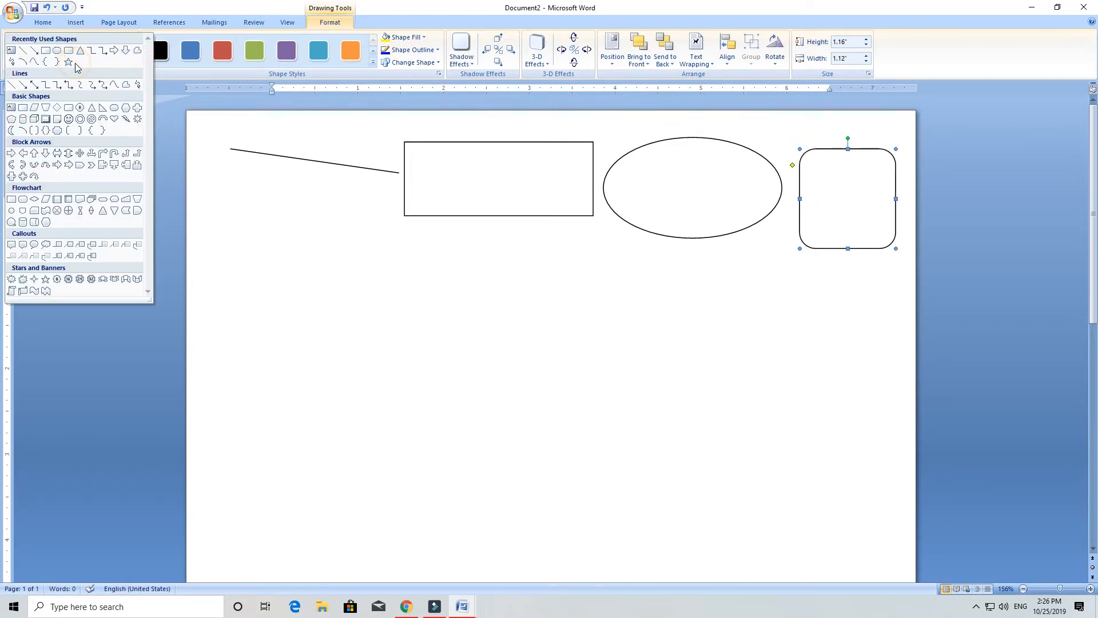
{"action": "left_click", "coordinate": [101, 51]}
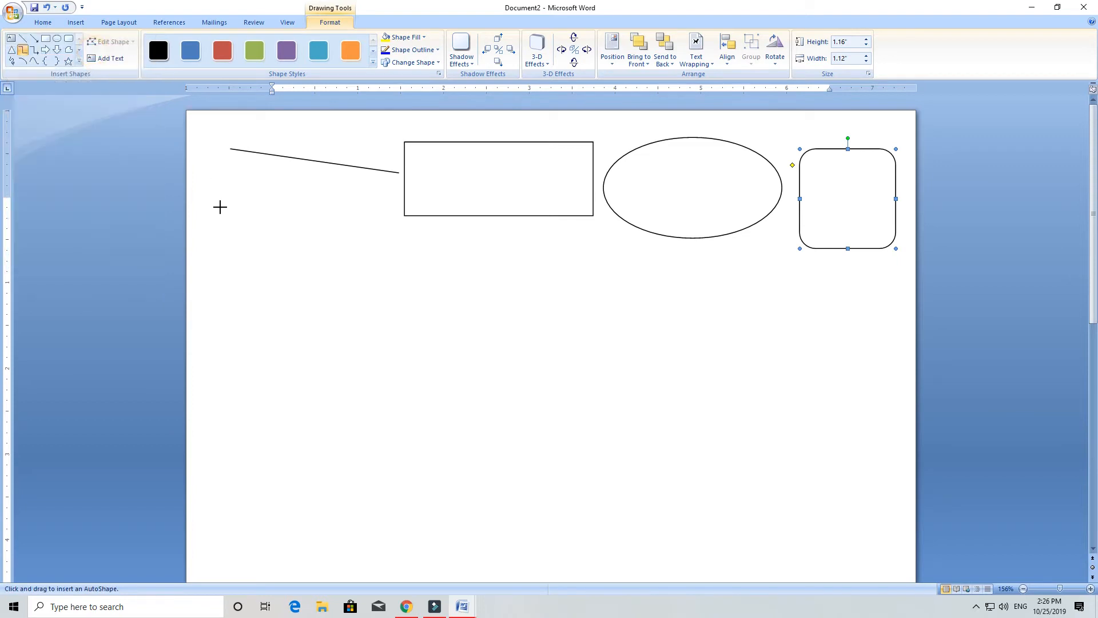
{"action": "left_click_drag", "start_coordinate": [219, 208], "coordinate": [379, 343]}
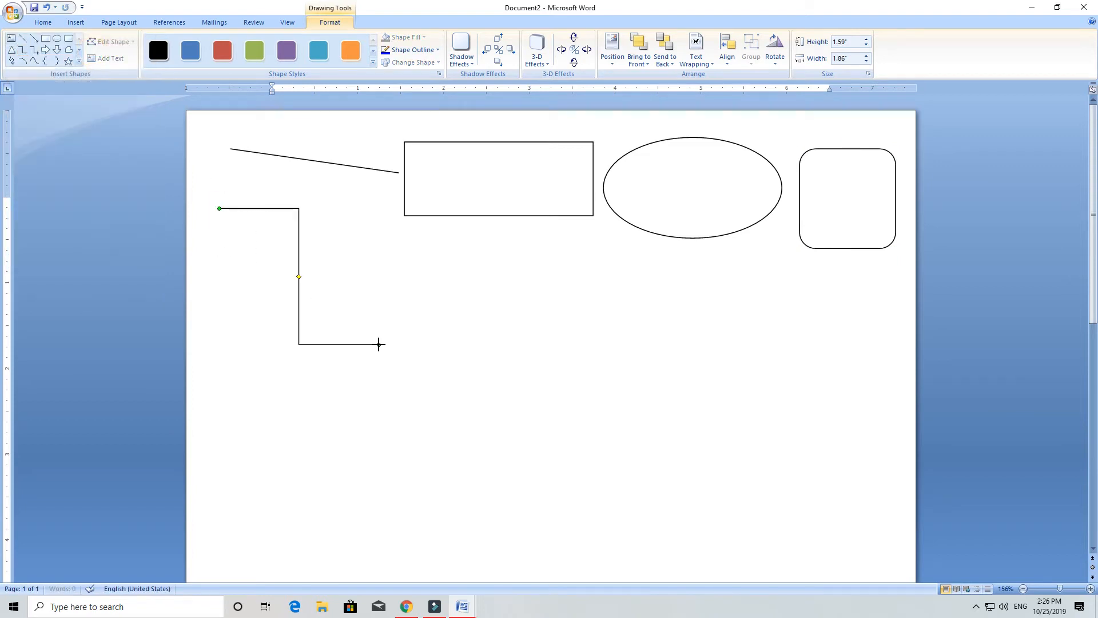
Step: Draw a right block arrow about 4.1 inches wide and 1.69 inches high below the rectangle and oval
{"action": "left_click", "coordinate": [79, 62]}
{"action": "left_click", "coordinate": [117, 52]}
{"action": "left_click_drag", "start_coordinate": [394, 243], "coordinate": [744, 386]}
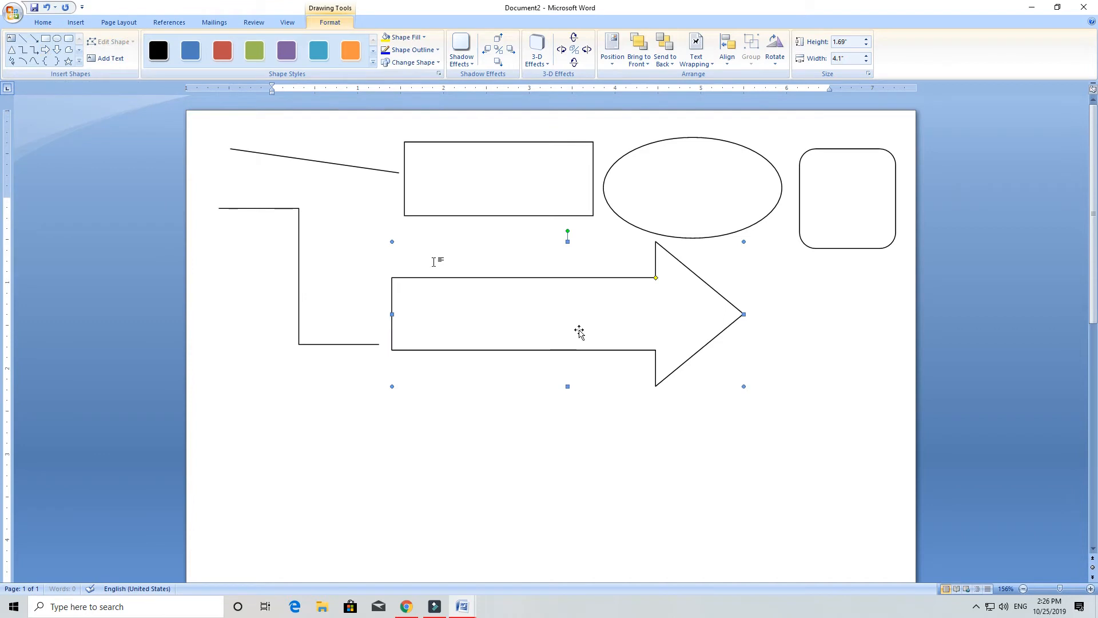
Step: Draw a five-point star about 2.43 by 1.83 inches below the connector, and a right brace about 0.56 by 1.54 inches beside it
{"action": "left_click", "coordinate": [79, 62]}
{"action": "left_click", "coordinate": [68, 62]}
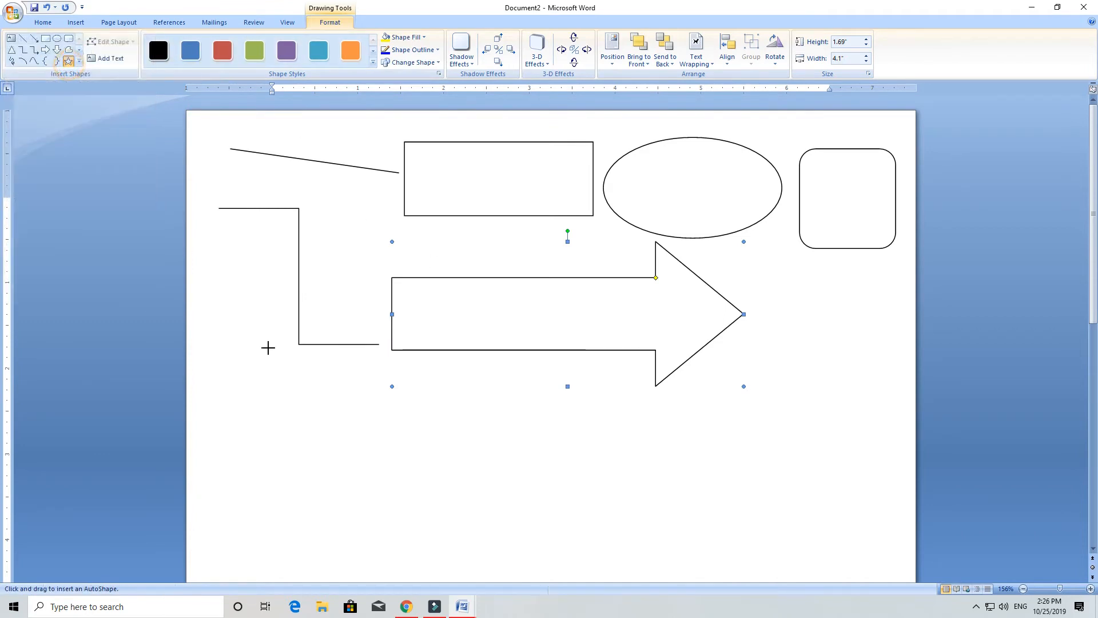
{"action": "left_click_drag", "start_coordinate": [268, 348], "coordinate": [477, 505]}
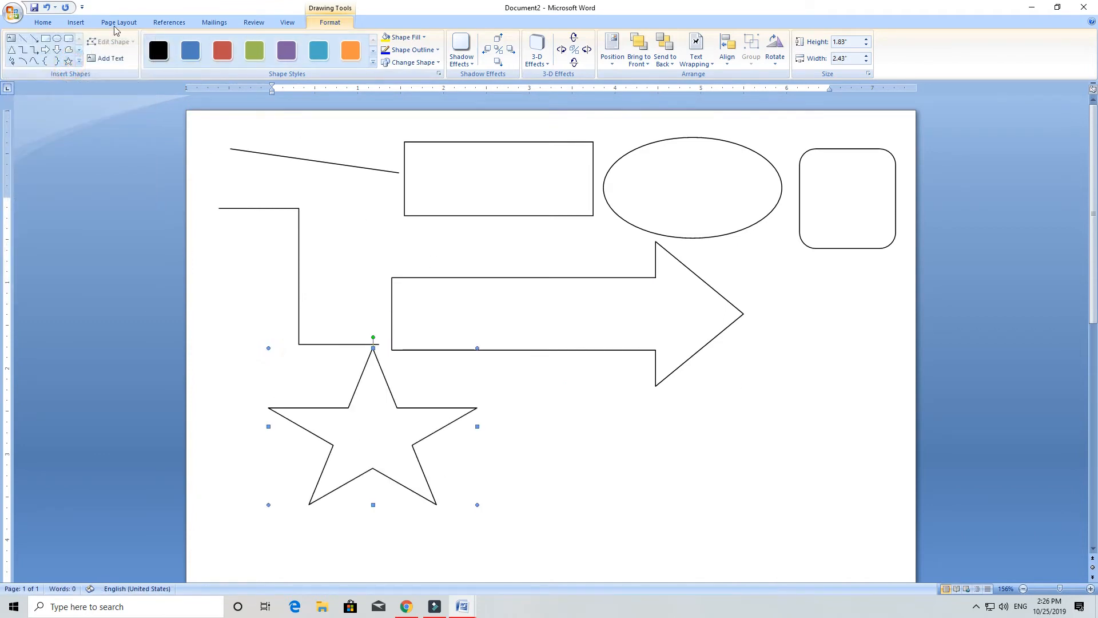
{"action": "left_click", "coordinate": [56, 61]}
{"action": "left_click_drag", "start_coordinate": [520, 378], "coordinate": [568, 510]}
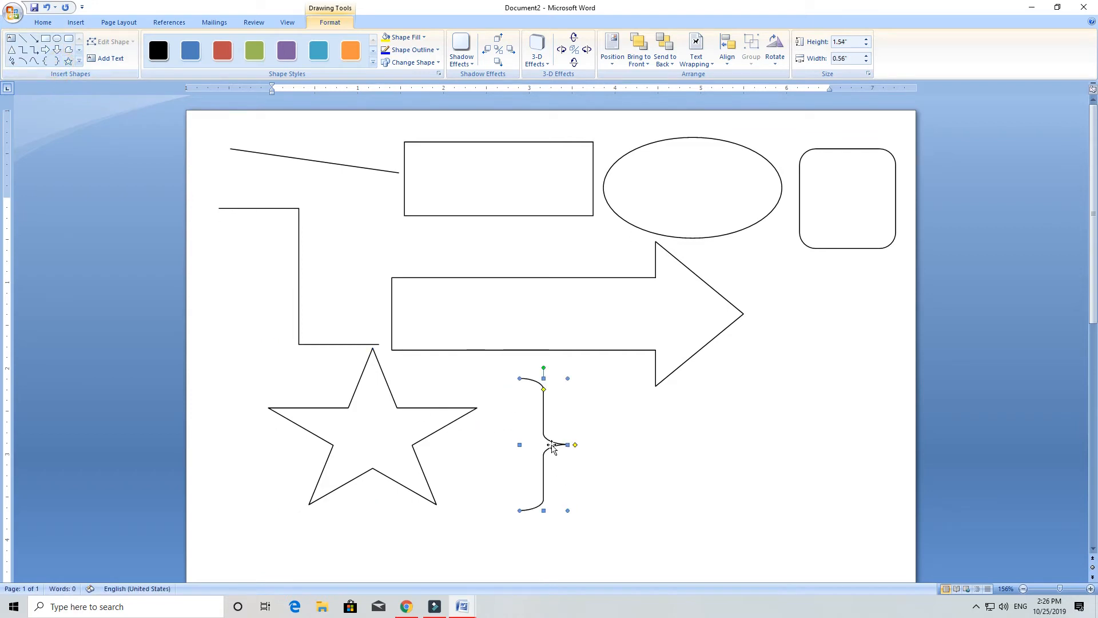
Step: Duplicate the right brace, space the two apart, and flip one into a left-facing brace about 0.74 inches wide and 1.54 inches high
{"action": "mouse_move", "coordinate": [552, 444]}
{"action": "left_mouse_down"}
{"action": "mouse_move", "coordinate": [756, 444]}
{"action": "mouse_move", "coordinate": [565, 449]}
{"action": "left_mouse_up"}
{"action": "key", "text": "ctrl+z"}
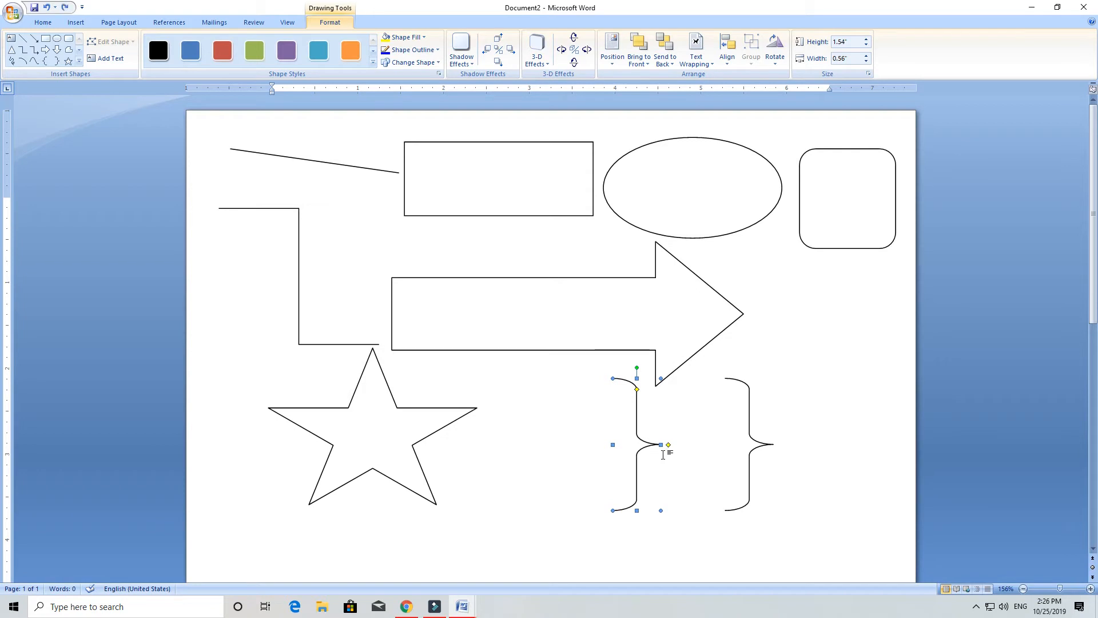
{"action": "left_click_drag", "start_coordinate": [662, 448], "coordinate": [537, 444]}
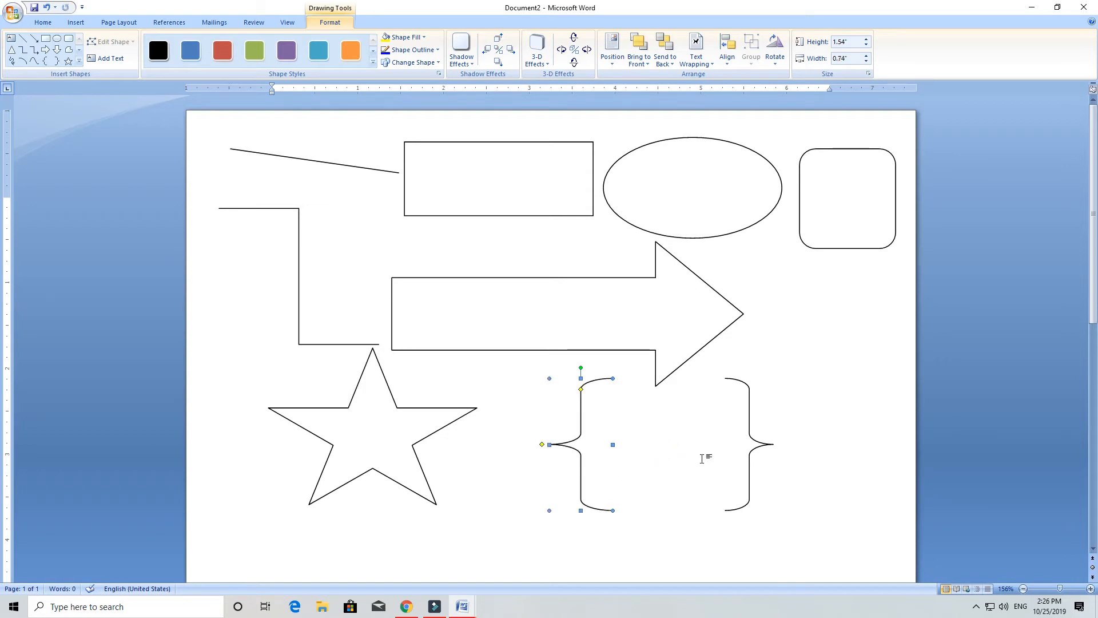
{"action": "left_click", "coordinate": [711, 434]}
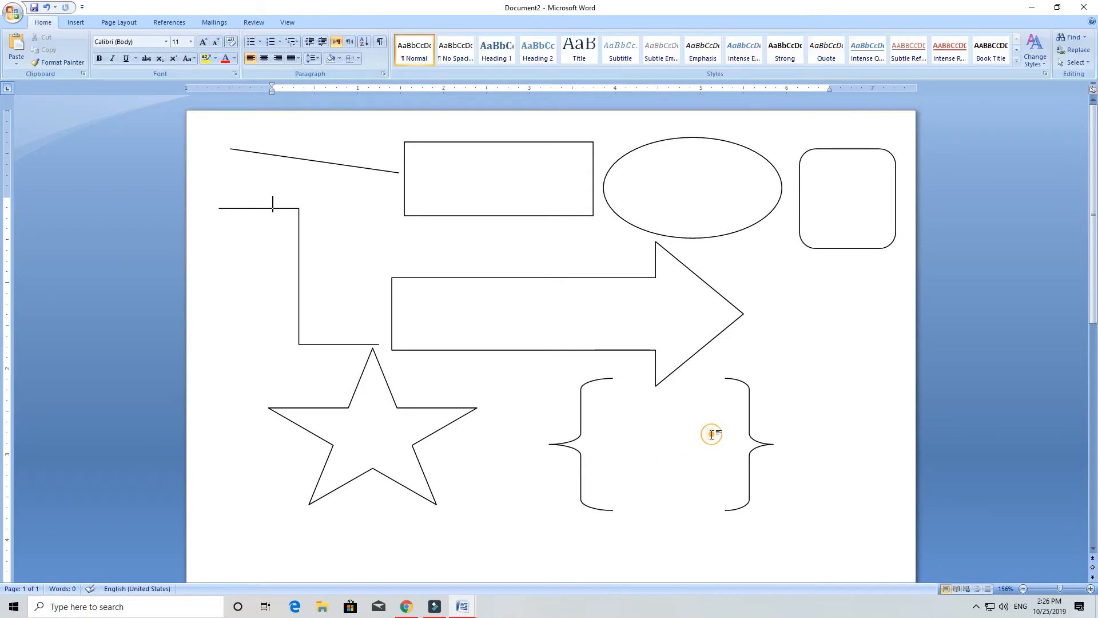
Step: Draw a quad arrow callout about 1.48 inches wide and 1.69 inches high below the rounded rectangle
{"action": "left_click", "coordinate": [76, 22]}
{"action": "left_click", "coordinate": [173, 51]}
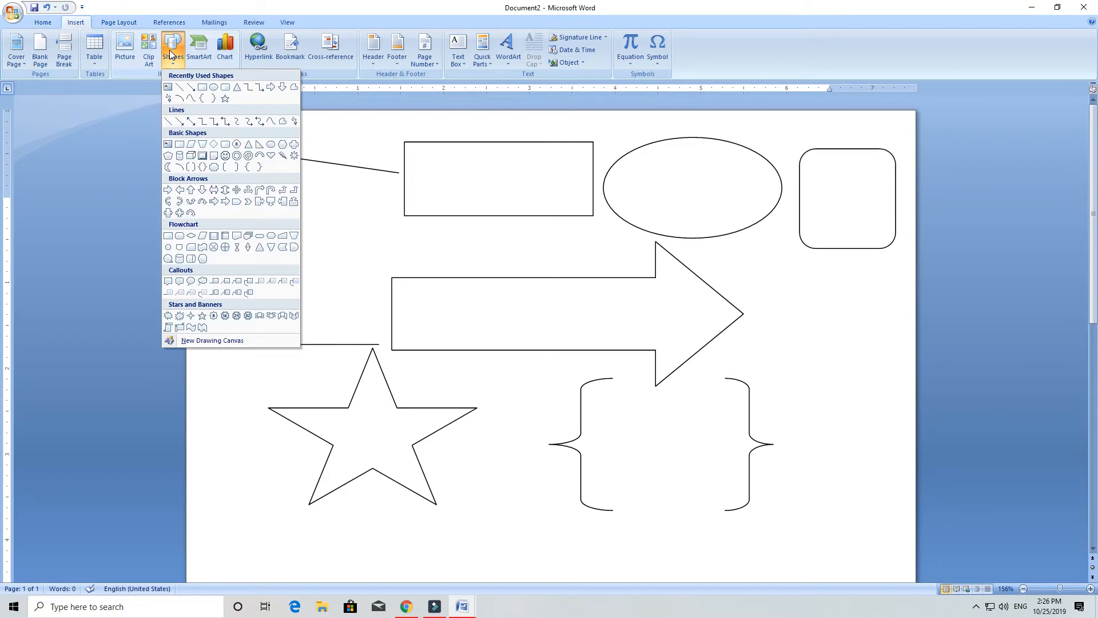
{"action": "left_click", "coordinate": [179, 213]}
{"action": "left_click_drag", "start_coordinate": [770, 307], "coordinate": [894, 453]}
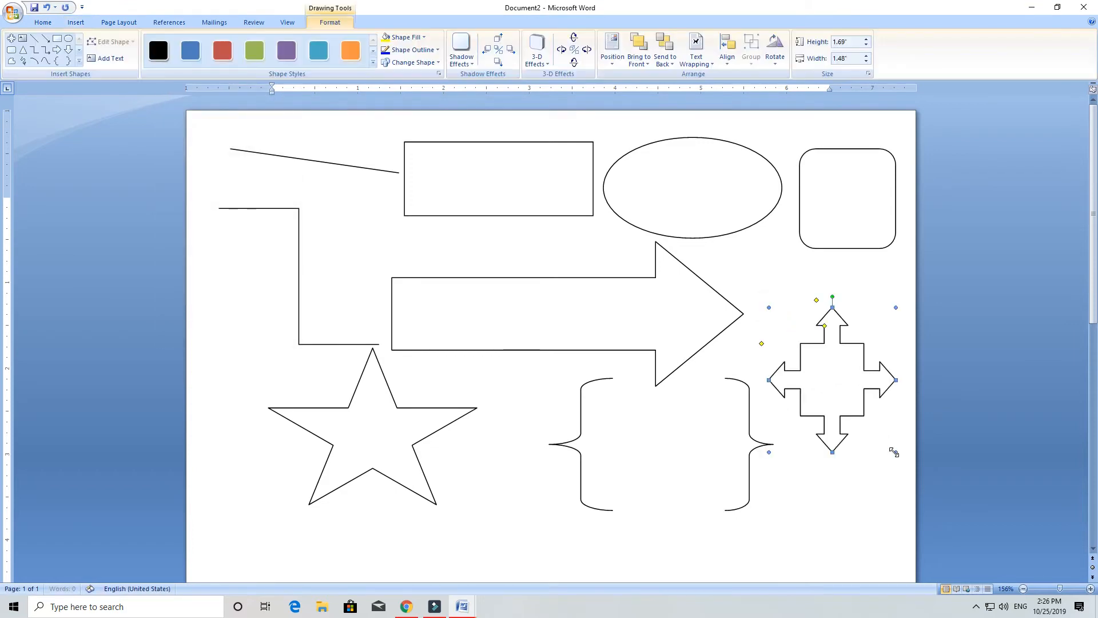
{"action": "left_click", "coordinate": [79, 61]}
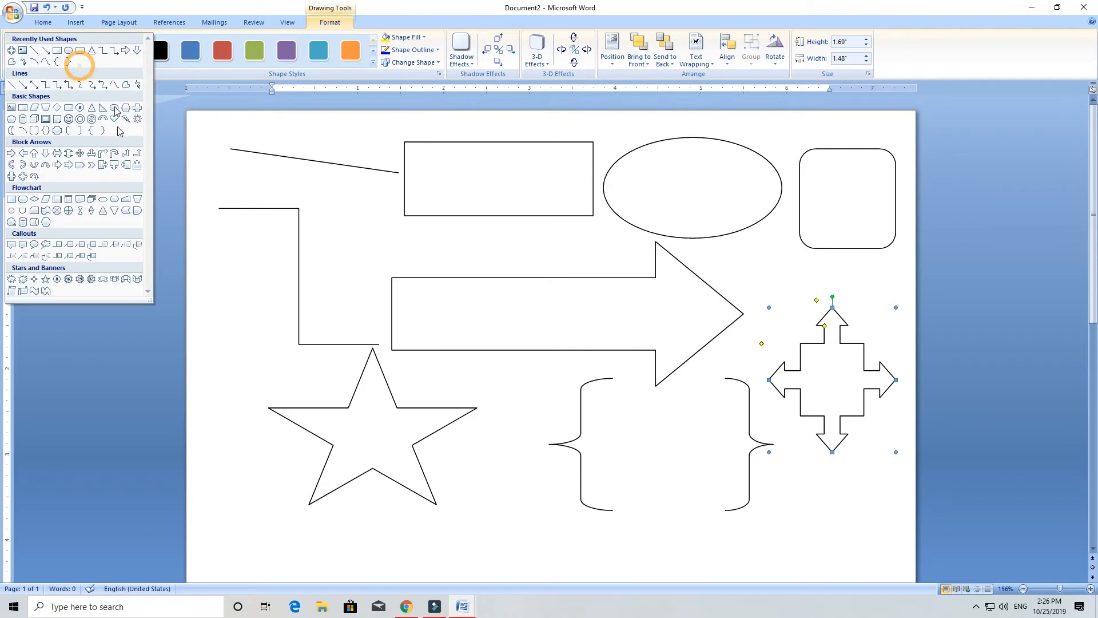
{"action": "left_click", "coordinate": [473, 487]}
{"action": "left_click", "coordinate": [481, 467]}
Step: Draw a quad arrow about 2.13 inches wide and 2.23 inches high in the empty area below the braces
{"action": "scroll", "coordinate": [476, 476], "scroll_direction": "down", "scroll_amount": 3}
{"action": "scroll", "coordinate": [476, 476], "scroll_direction": "down", "scroll_amount": 4}
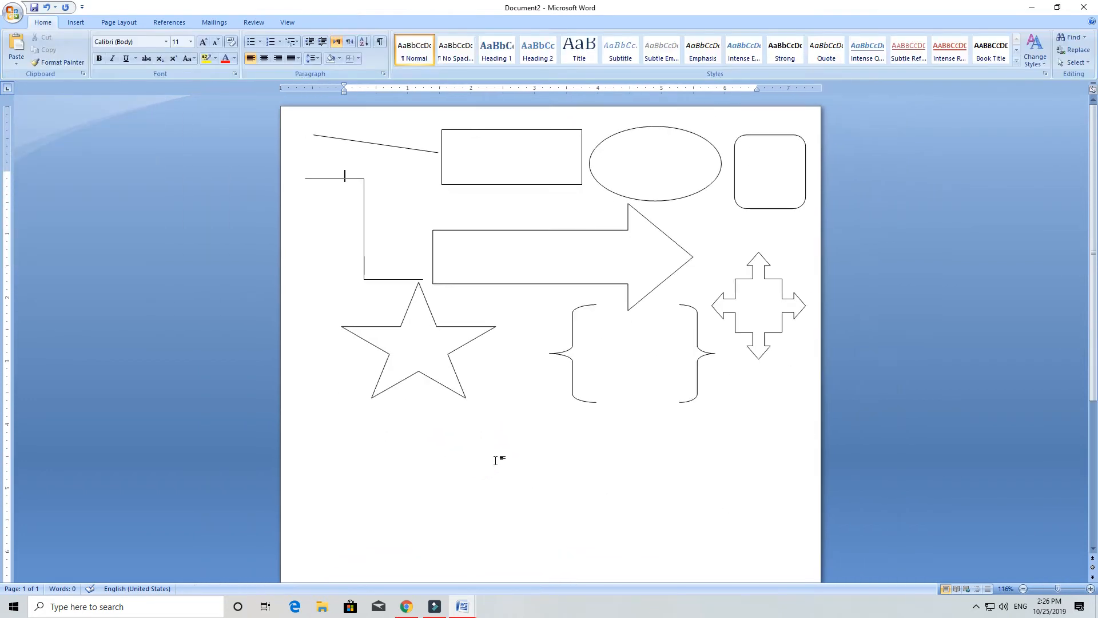
{"action": "scroll", "coordinate": [498, 456], "scroll_direction": "down", "scroll_amount": 3}
{"action": "left_click", "coordinate": [75, 22]}
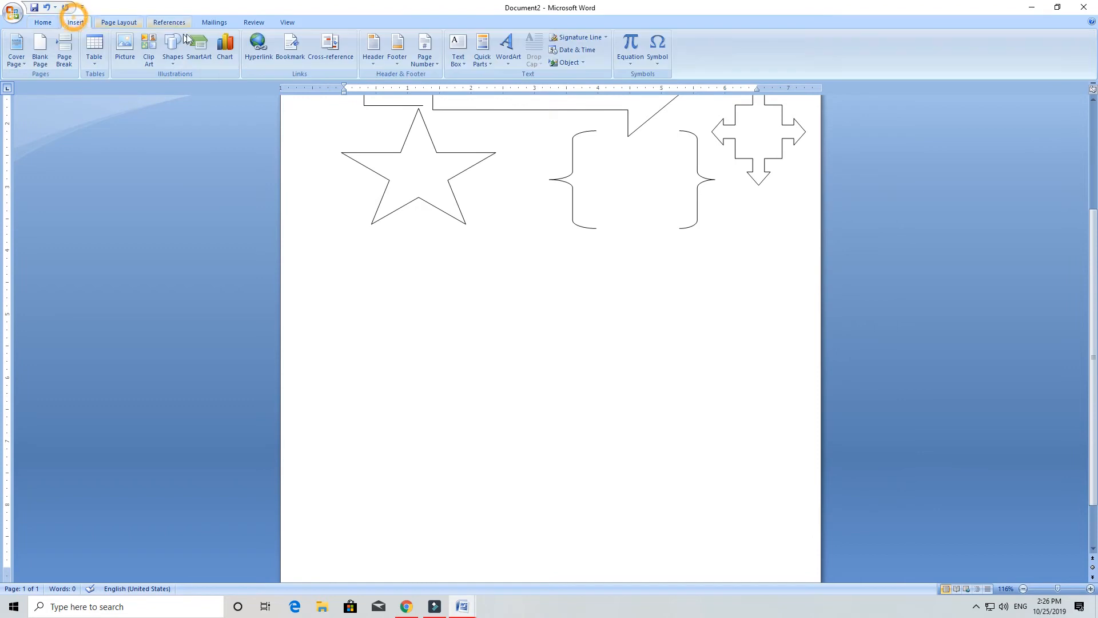
{"action": "left_click", "coordinate": [172, 48]}
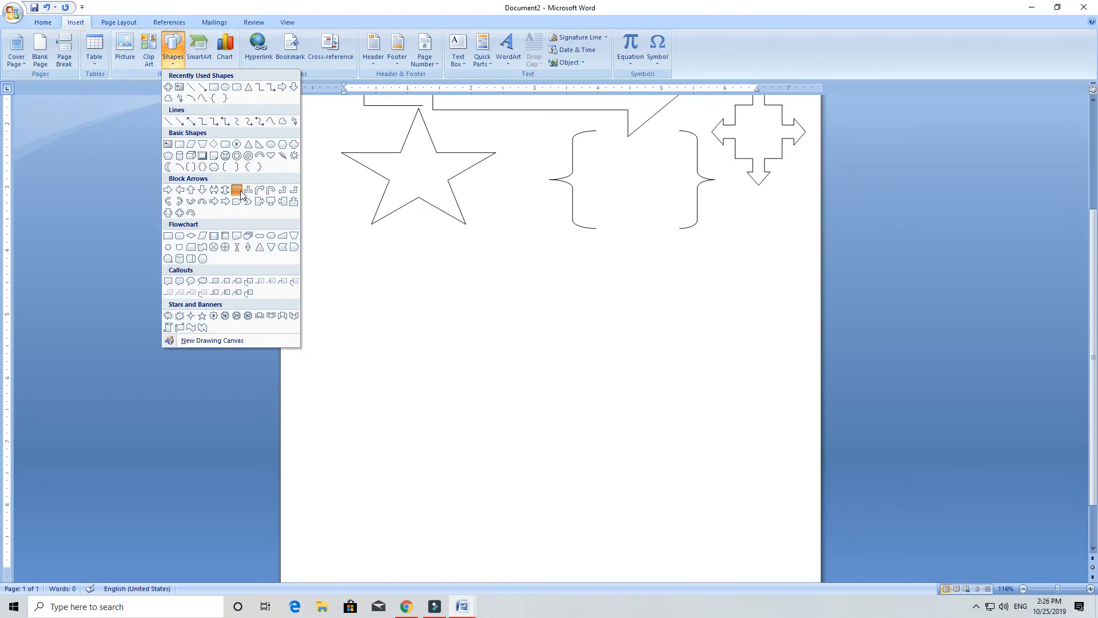
{"action": "left_click", "coordinate": [236, 190]}
{"action": "left_click_drag", "start_coordinate": [509, 266], "coordinate": [645, 408]}
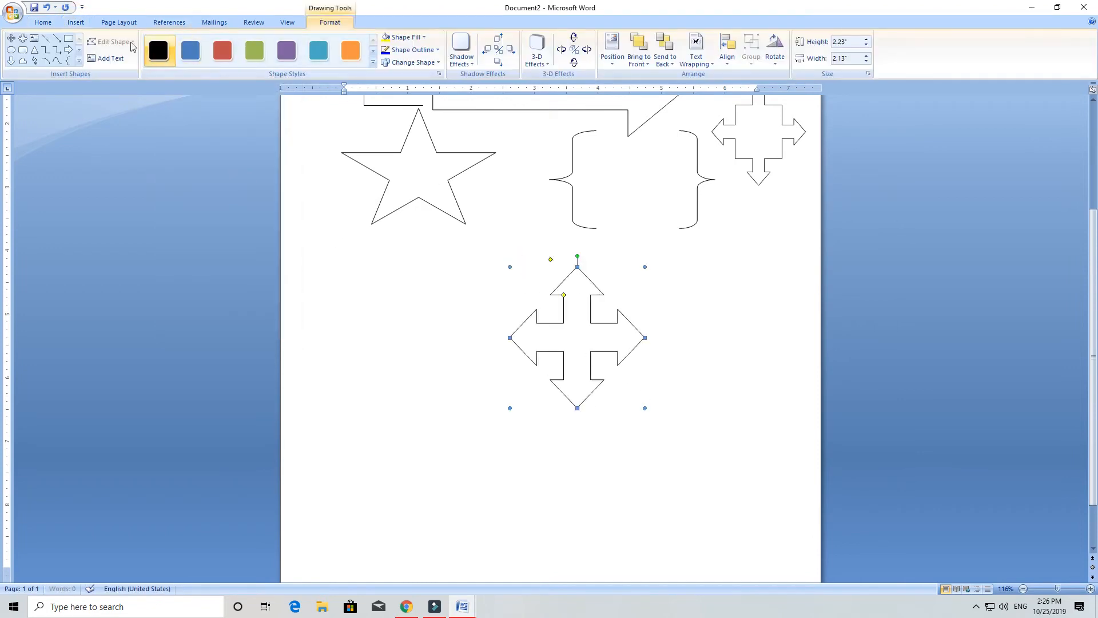
Step: Draw a flowchart sort symbol about 1.64 inches wide and 3.4 inches high below the star
{"action": "left_click", "coordinate": [78, 61]}
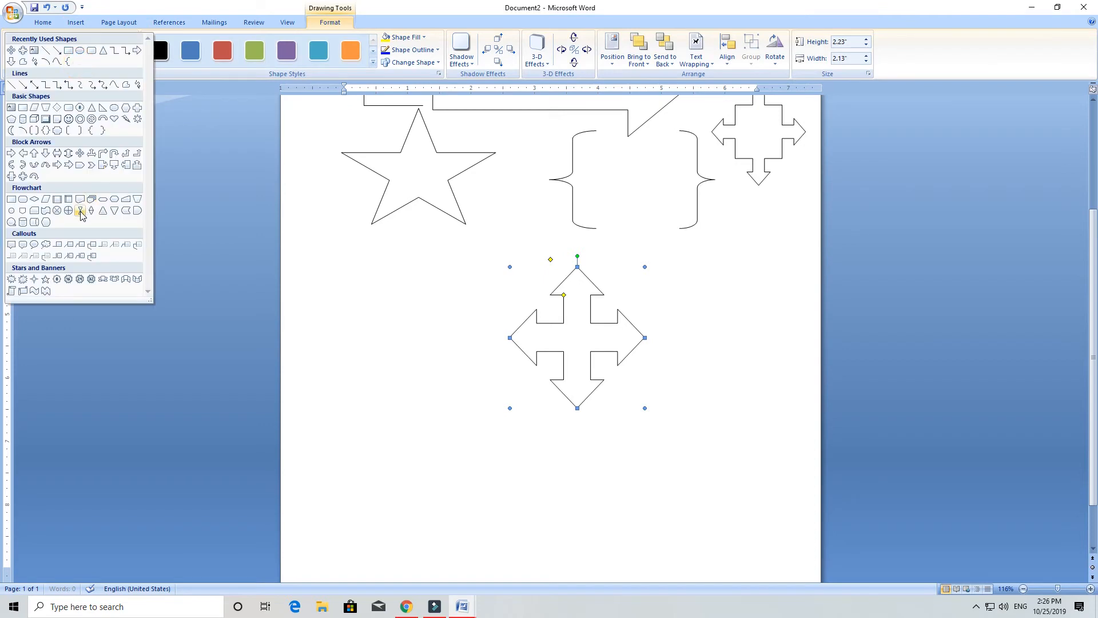
{"action": "left_click", "coordinate": [80, 213]}
{"action": "left_click_drag", "start_coordinate": [313, 232], "coordinate": [417, 448]}
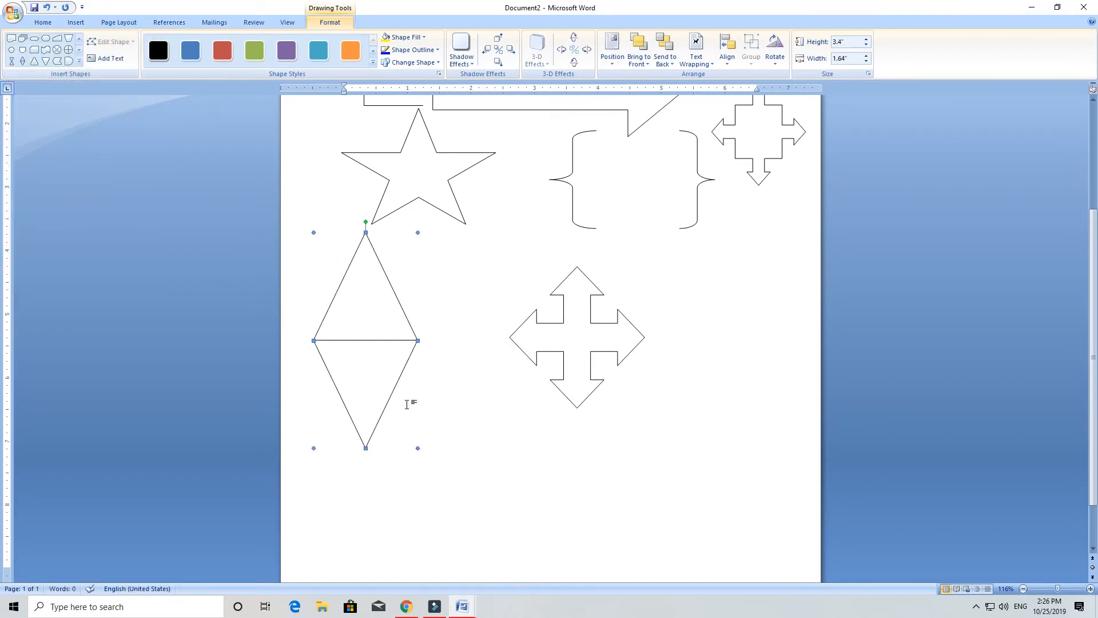
{"action": "left_click", "coordinate": [426, 249]}
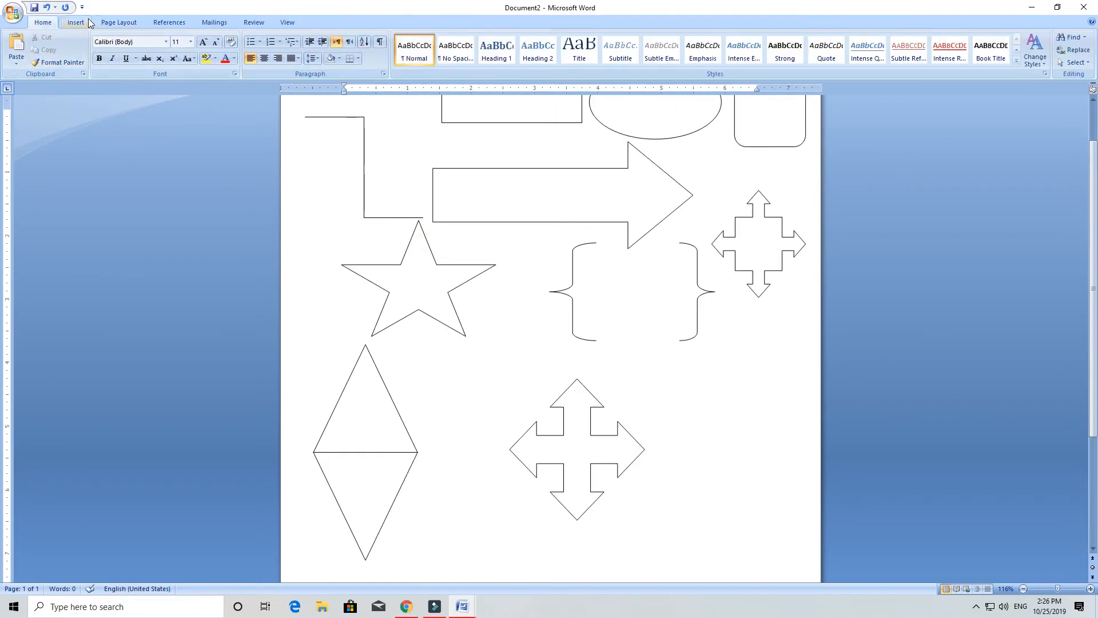
Step: Draw a flowchart horizontal cylinder about 1.81 inches wide and 1.33 inches high to the right of the quad arrow
{"action": "left_click", "coordinate": [84, 20]}
{"action": "left_click", "coordinate": [174, 50]}
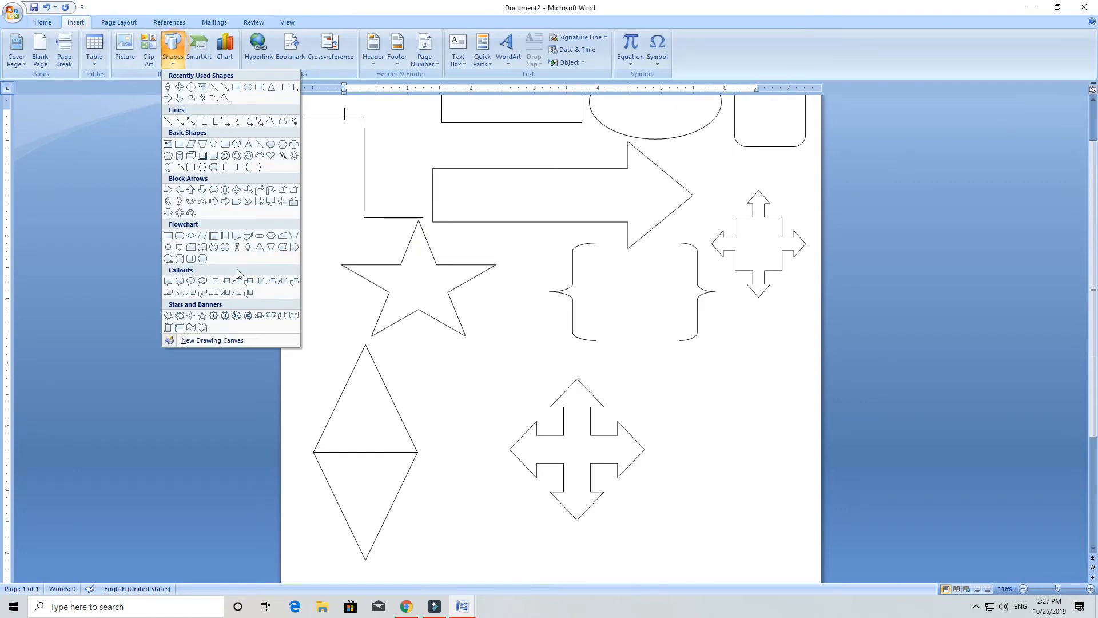
{"action": "left_click", "coordinate": [191, 259]}
{"action": "left_click_drag", "start_coordinate": [687, 365], "coordinate": [802, 449]}
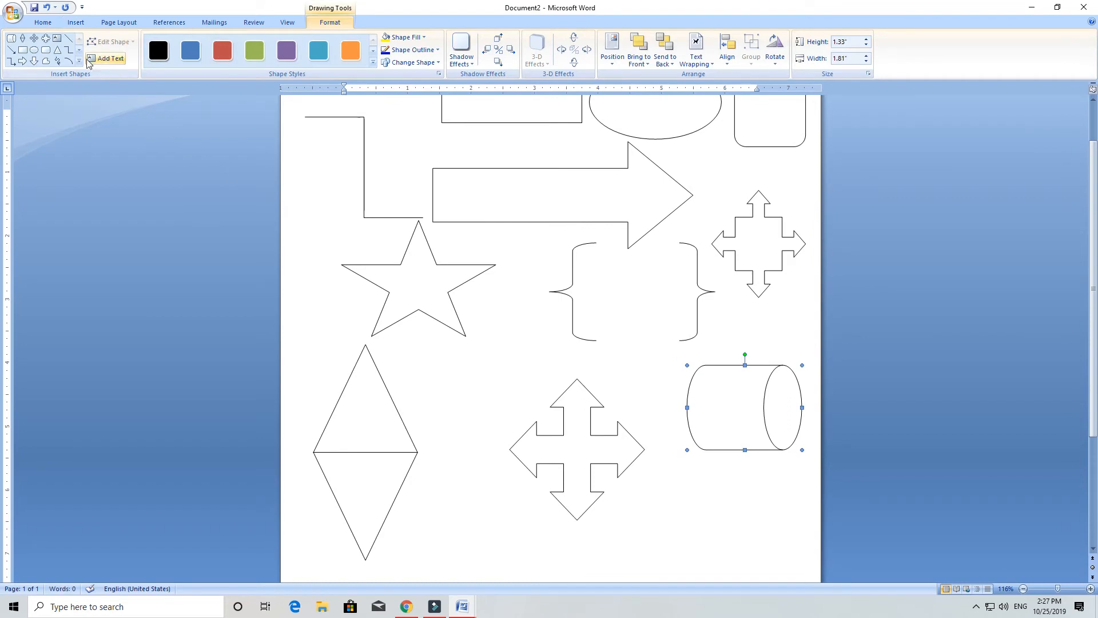
Step: Draw a looping freeform scribble about 1.9 inches wide and 1.58 inches high between the sort symbol and the quad arrow
{"action": "left_click", "coordinate": [79, 61]}
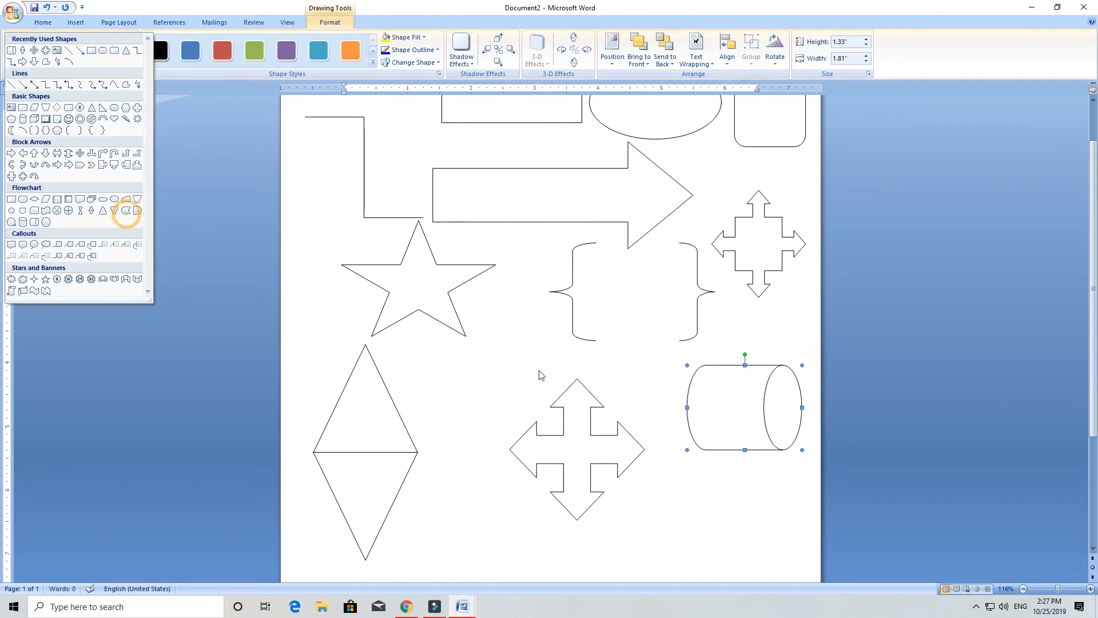
{"action": "left_click", "coordinate": [126, 210]}
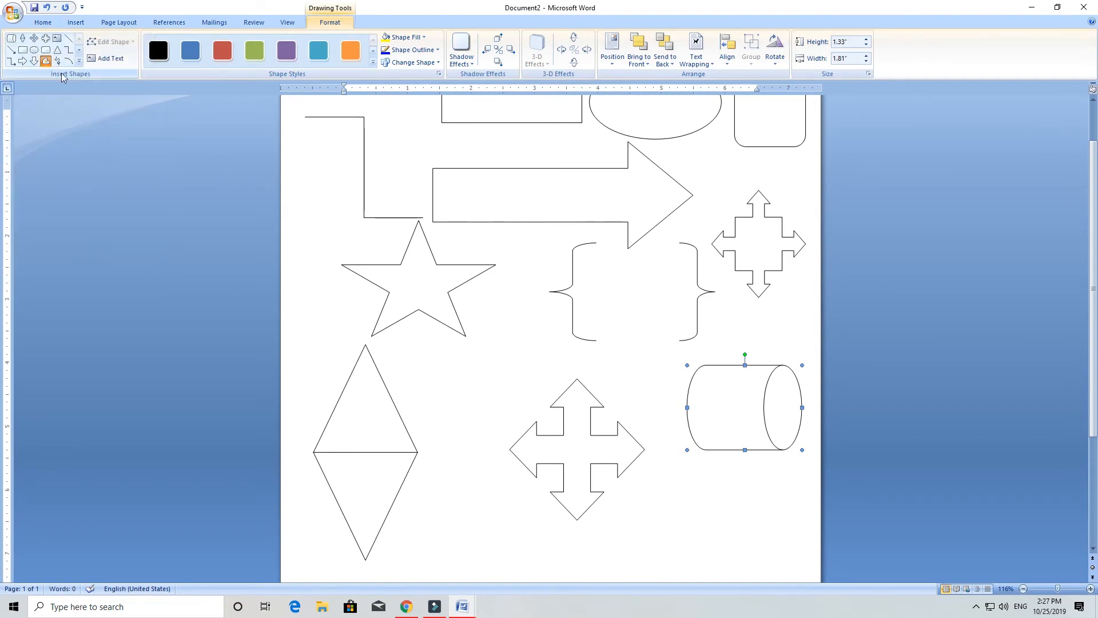
{"action": "mouse_move", "coordinate": [430, 352]}
{"action": "left_mouse_down"}
{"action": "mouse_move", "coordinate": [499, 426]}
{"action": "mouse_move", "coordinate": [394, 411]}
{"action": "mouse_move", "coordinate": [504, 327]}
{"action": "mouse_move", "coordinate": [519, 399]}
{"action": "mouse_move", "coordinate": [504, 389]}
{"action": "left_mouse_up"}
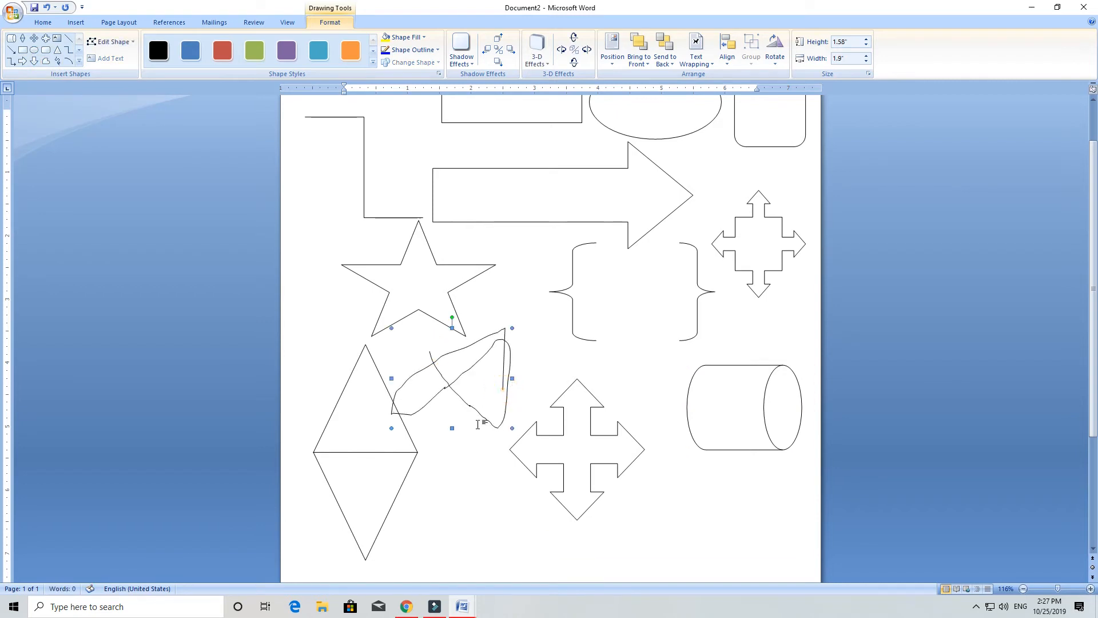
{"action": "left_click", "coordinate": [455, 382]}
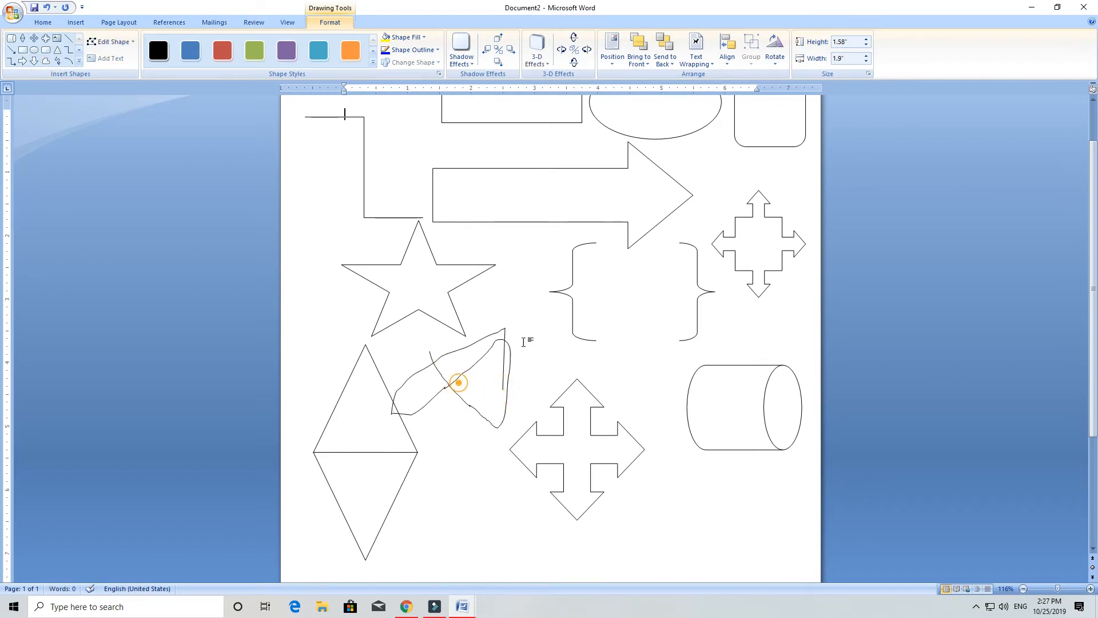
{"action": "left_click", "coordinate": [75, 22]}
{"action": "left_click", "coordinate": [198, 49]}
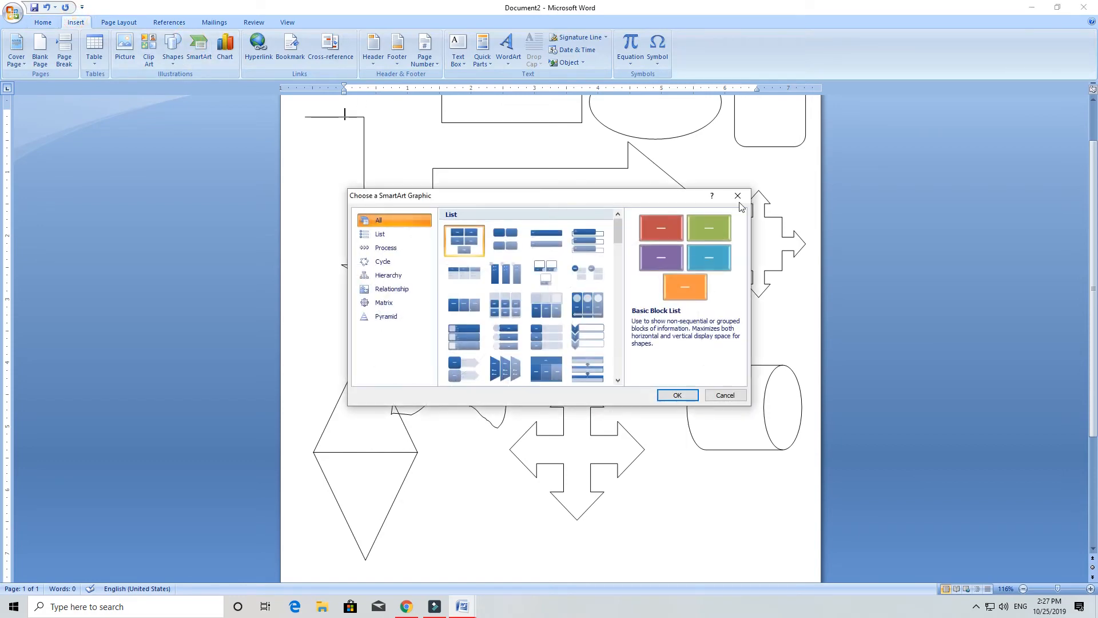
{"action": "left_click", "coordinate": [738, 196]}
{"action": "left_click", "coordinate": [173, 49]}
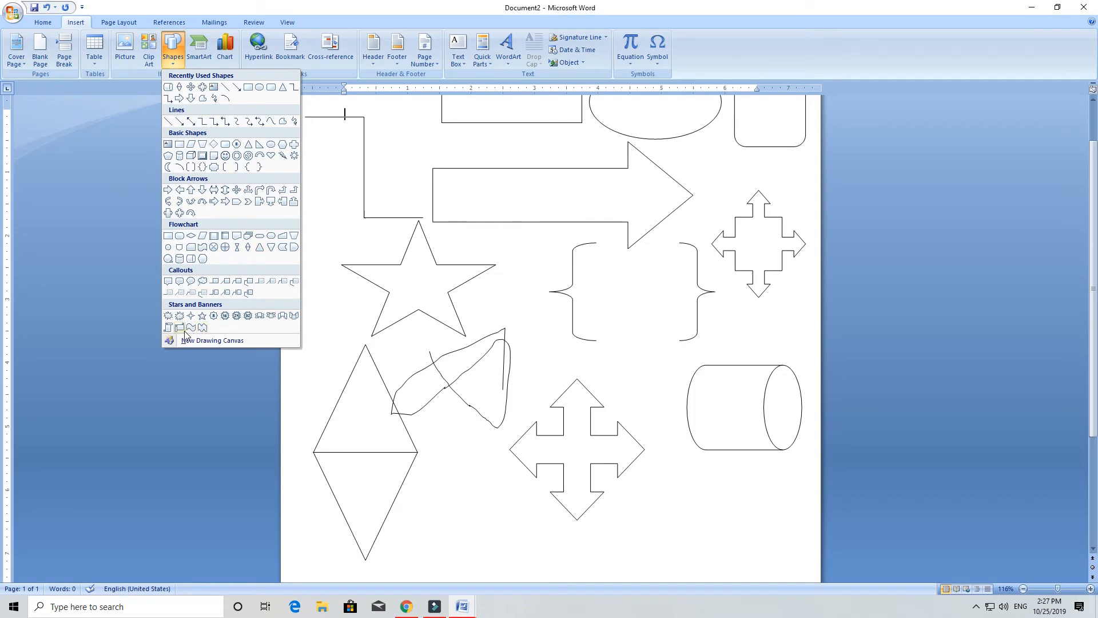
{"action": "left_click", "coordinate": [429, 484]}
{"action": "scroll", "coordinate": [570, 392], "scroll_direction": "down", "scroll_amount": 4}
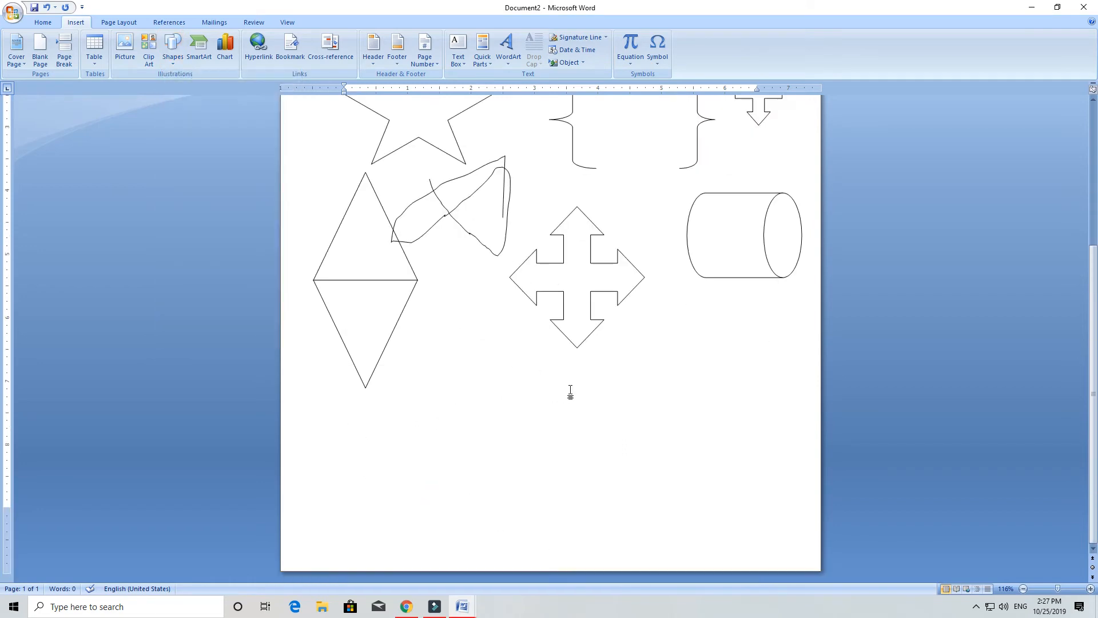
Step: Switch to Document1 and begin a new paragraph below the introduction with "دوستوں ان سب کو اپنے"
{"action": "mouse_move", "coordinate": [466, 611]}
{"action": "left_click", "coordinate": [408, 536]}
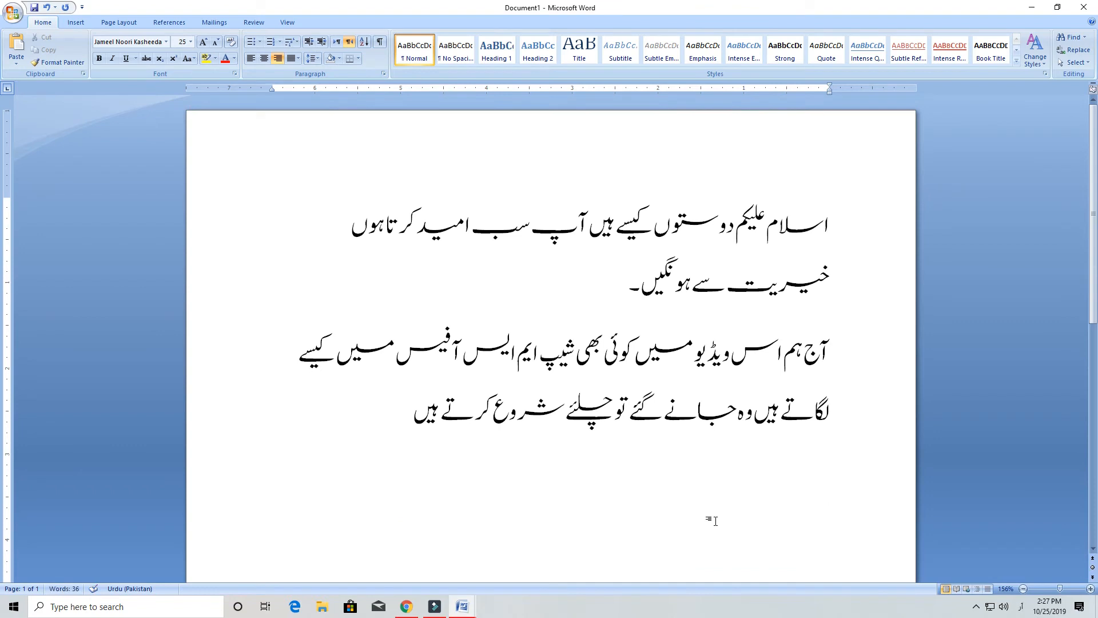
{"action": "type", "text": "دوستوں ان سے کے سات"}
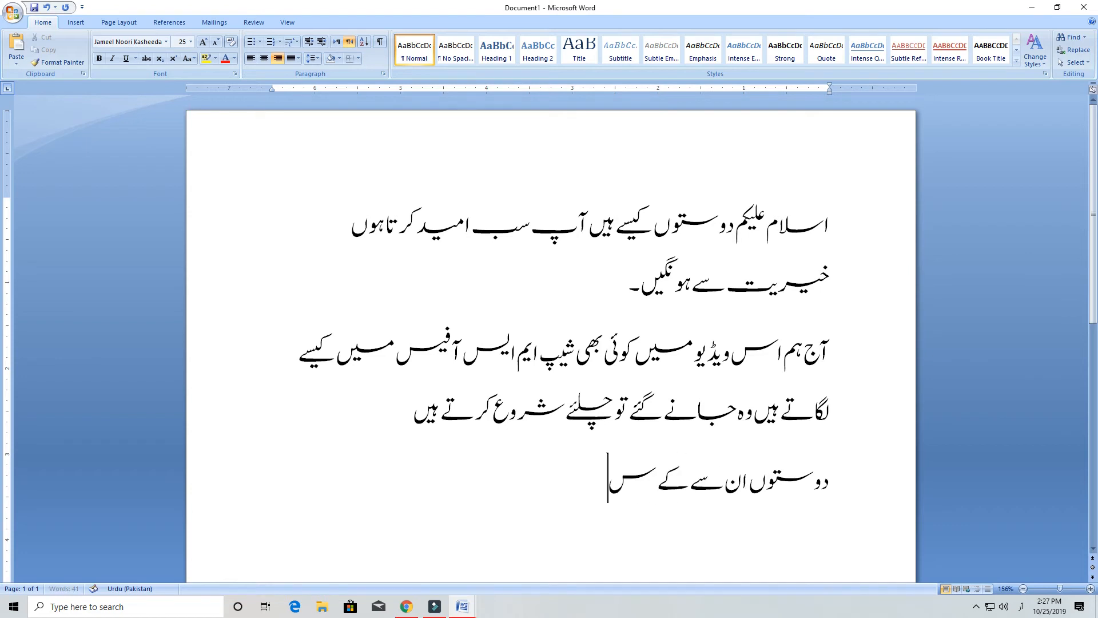
{"action": "key", "text": "BackSpace"}
{"action": "key", "text": "BackSpace"}
{"action": "key", "text": "BackSpace"}
{"action": "key", "text": "BackSpace"}
{"action": "key", "text": "BackSpace"}
{"action": "key", "text": "BackSpace"}
{"action": "key", "text": "BackSpace"}
{"action": "key", "text": "BackSpace"}
{"action": "key", "text": "BackSpace"}
{"action": "key", "text": "BackSpace"}
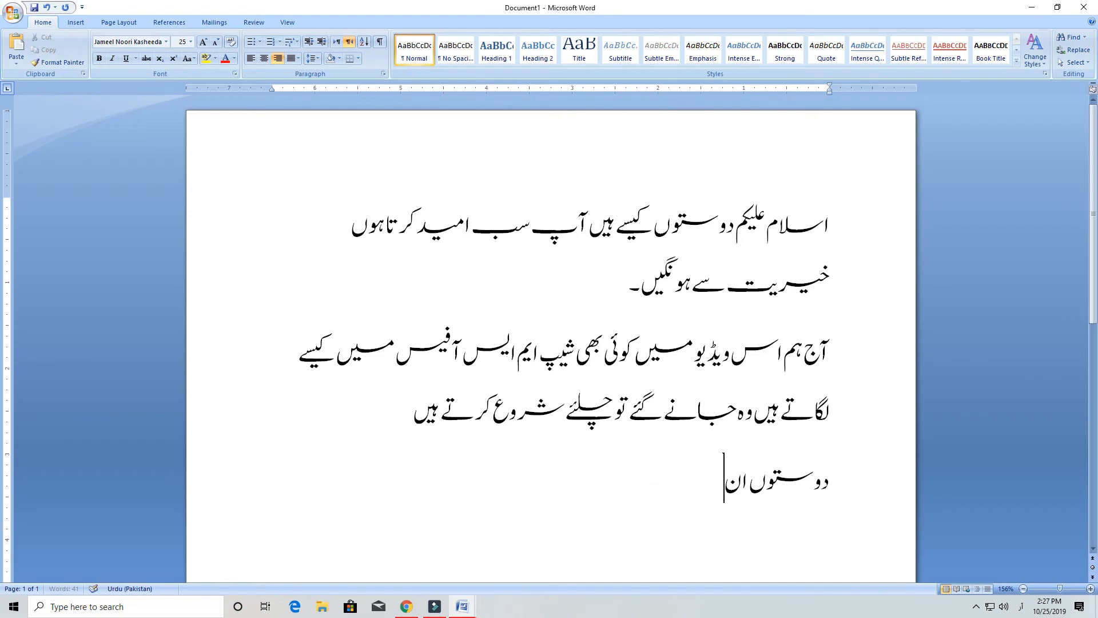
{"action": "type", "text": "سب کو اپنے"}
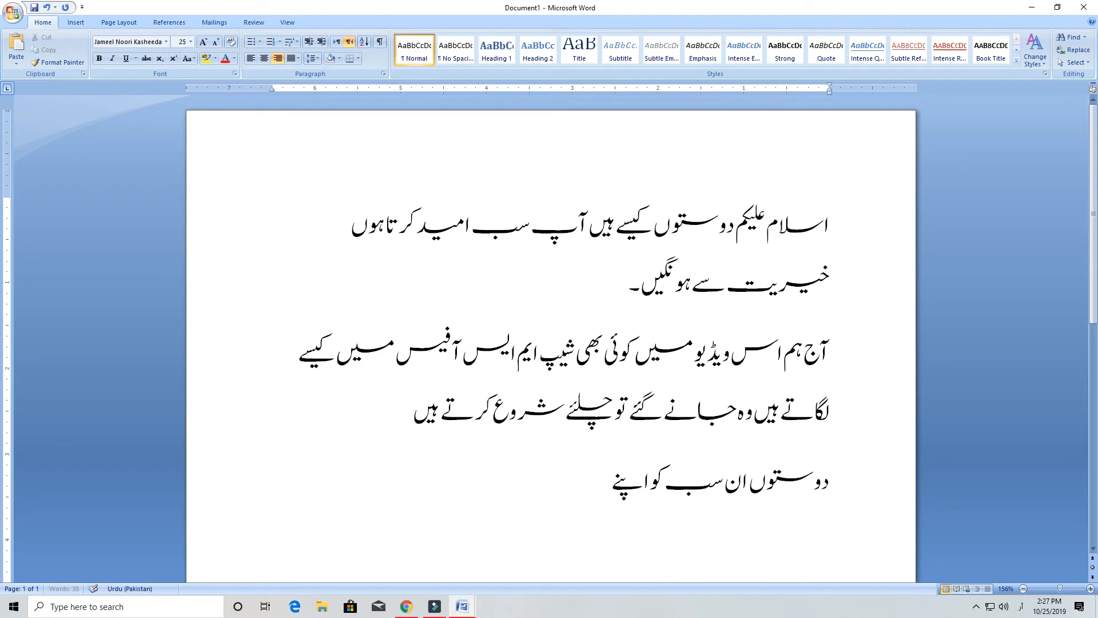
Step: Continue the closing paragraph with "کام میں استعمال کر کے آپ بہت سارے اچھے اچھے کام کرتے سکتے ہیں"
{"action": "type", "text": " کام میں استعما"}
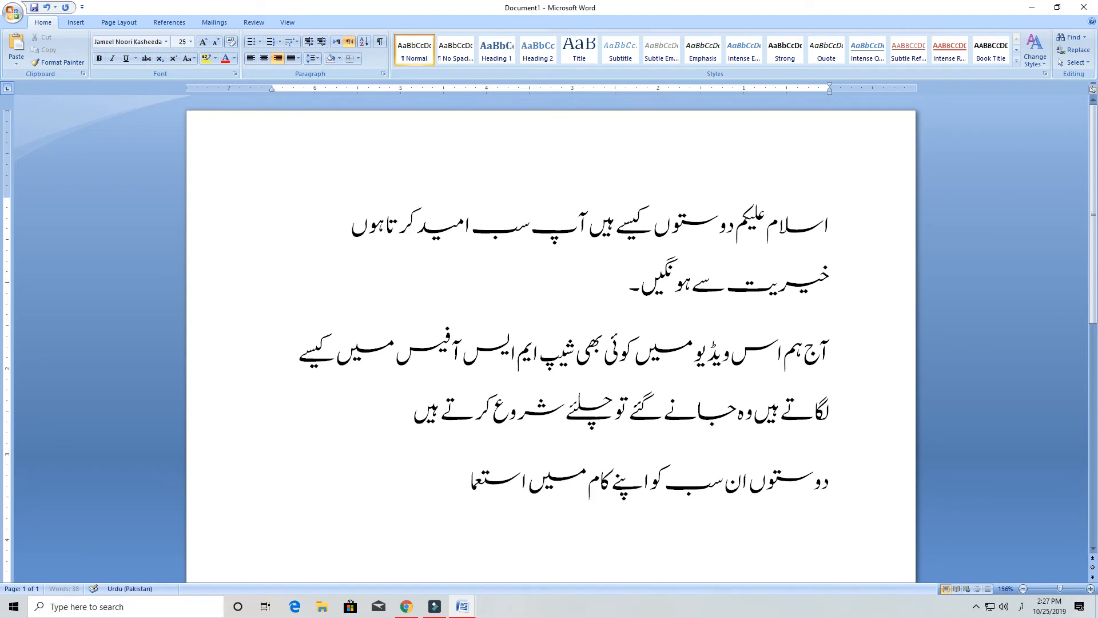
{"action": "type", "text": "ل کر کے آپ بہت"}
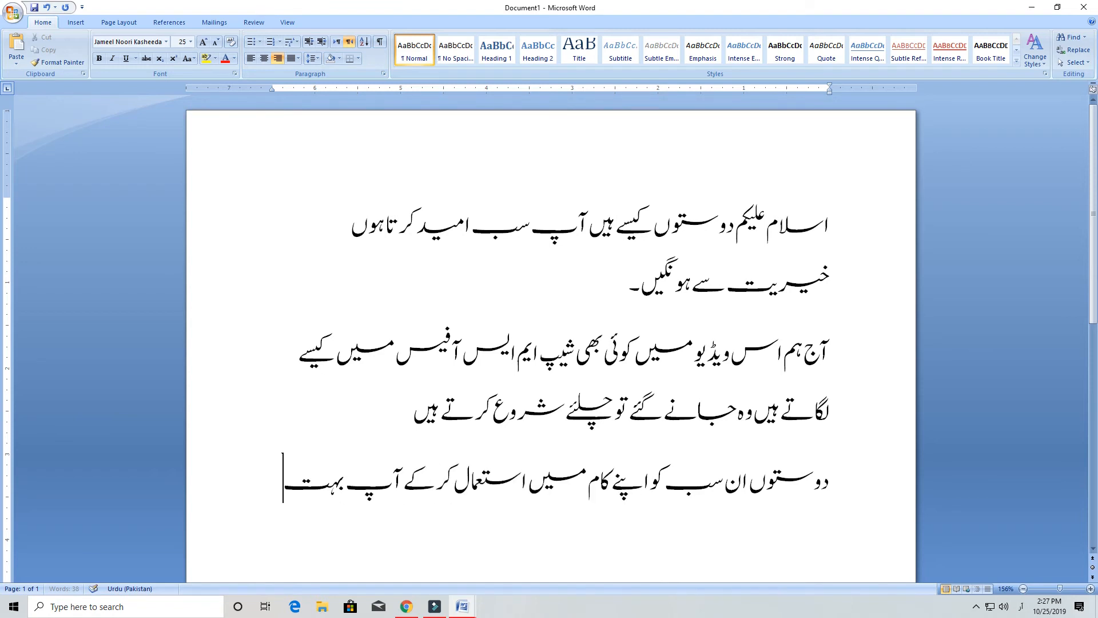
{"action": "type", "text": " سارے اچھ"}
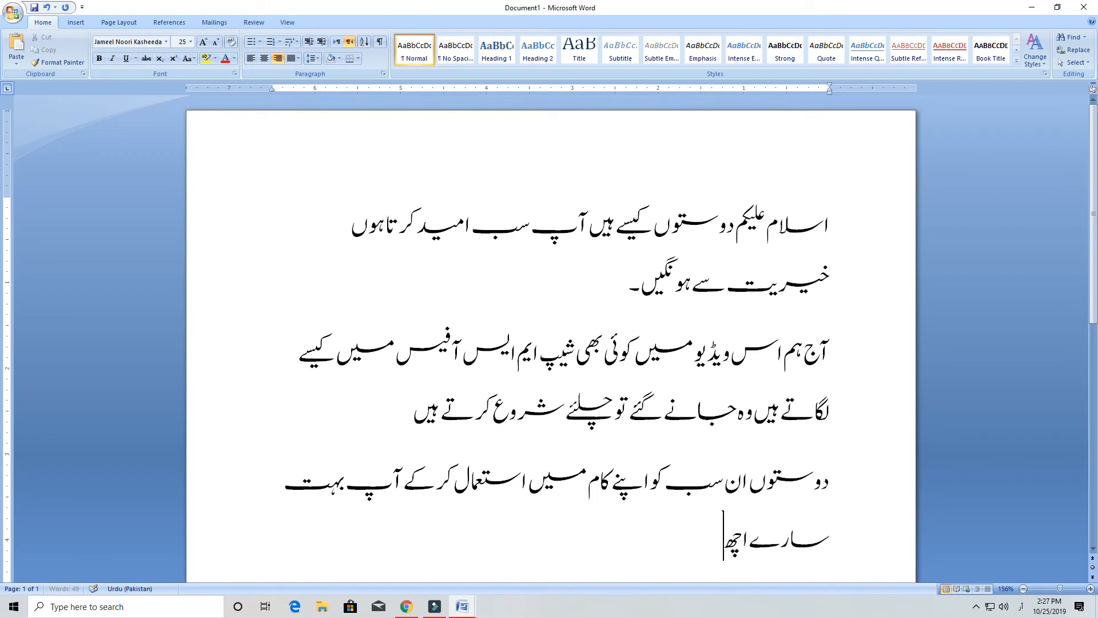
{"action": "type", "text": "ے اچھے"}
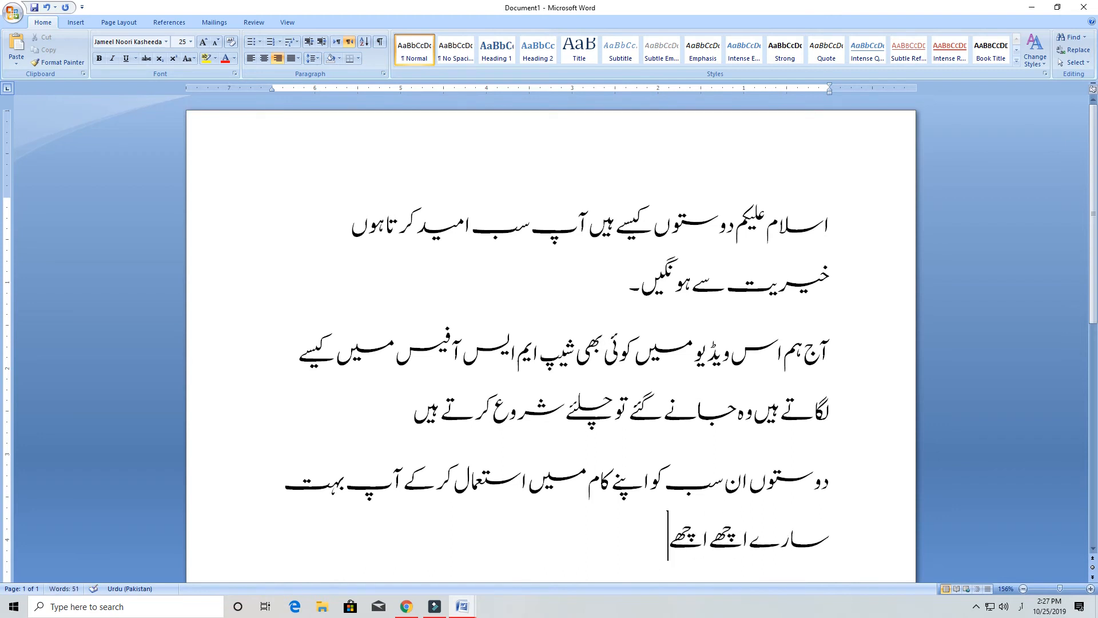
{"action": "type", "text": " کام کرتے"}
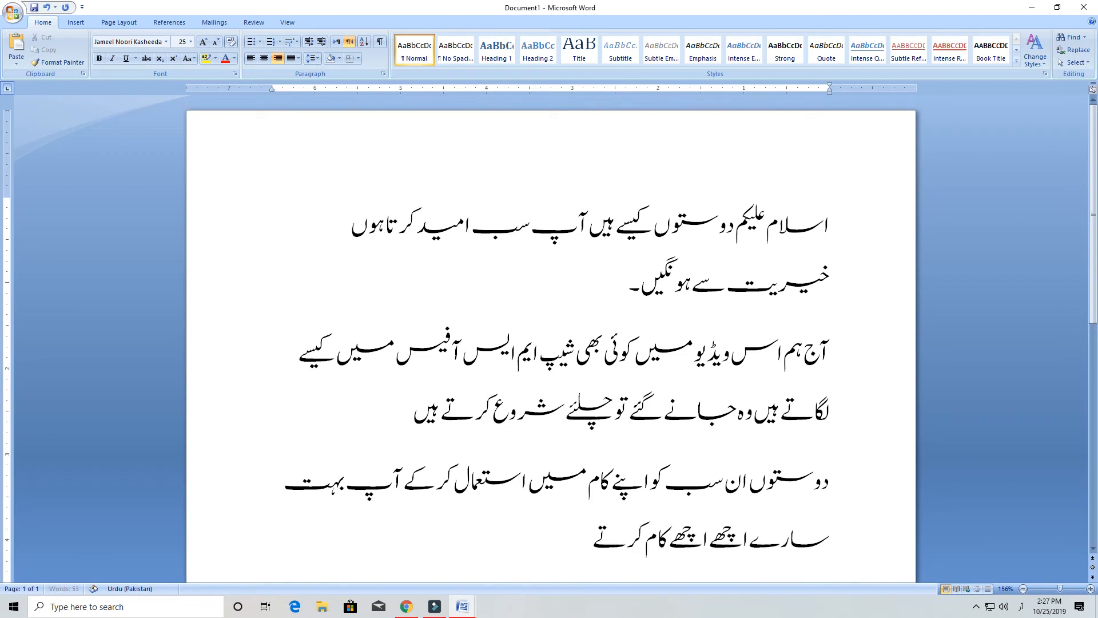
{"action": "type", "text": " سکتے ہیں"}
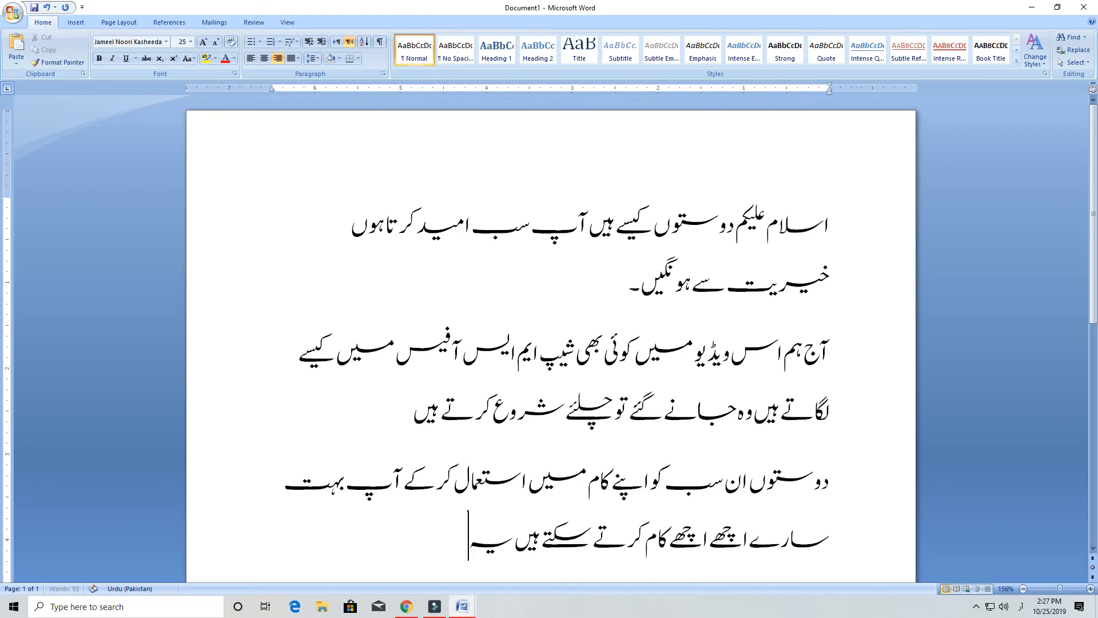
Step: Continue the closing paragraph with "یہ ہمیں سرٹیفیکیٹ بنانے میں کارڈ بنانے میں"
{"action": "type", "text": " یہ ہمیں سرٹیفیکیٹ"}
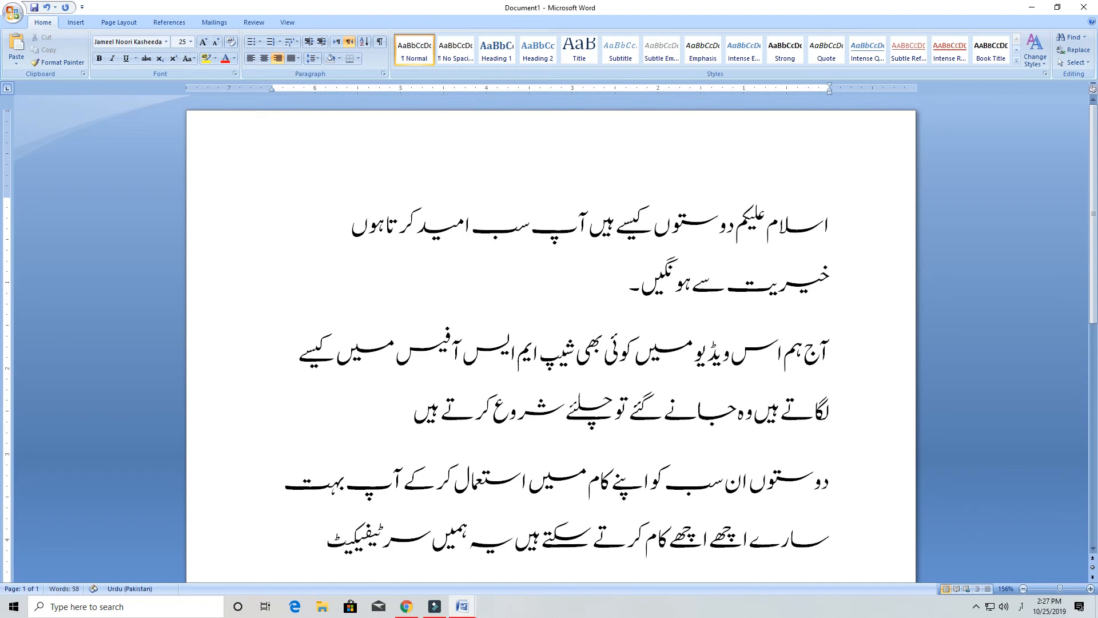
{"action": "type", "text": " بنانے میں کارڈ"}
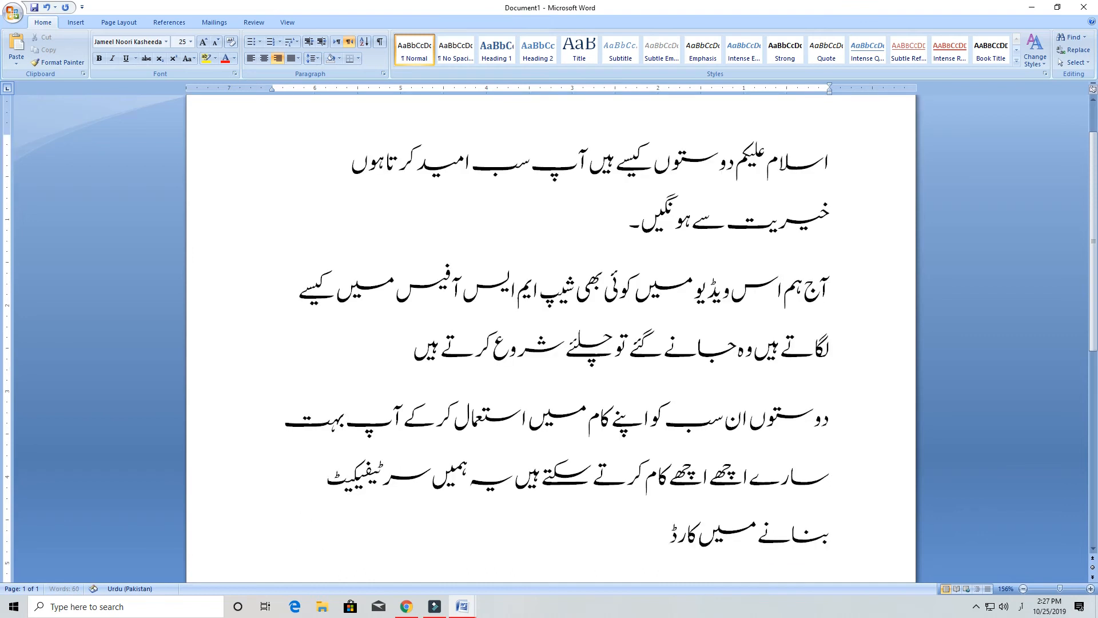
{"action": "type", "text": " نا"}
{"action": "key", "text": "BackSpace"}
{"action": "type", "text": "بنا"}
{"action": "key", "text": "BackSpace"}
{"action": "key", "text": "BackSpace"}
{"action": "key", "text": "BackSpace"}
{"action": "key", "text": "BackSpace"}
{"action": "type", "text": "بنانے میں"}
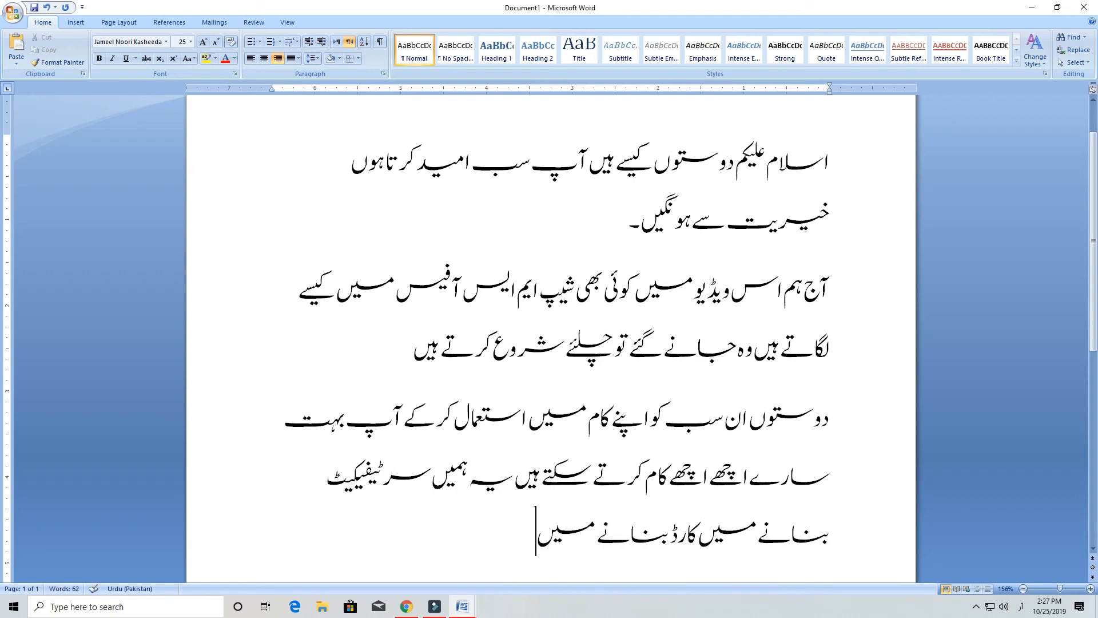
Step: Extend the closing paragraph with "جیسے ایک پیڈ ہو گیا اس میں بہت ہی استعمال شدہ آرٹ ہیں تو"
{"action": "type", "text": " جیسے ایک پیڈ"}
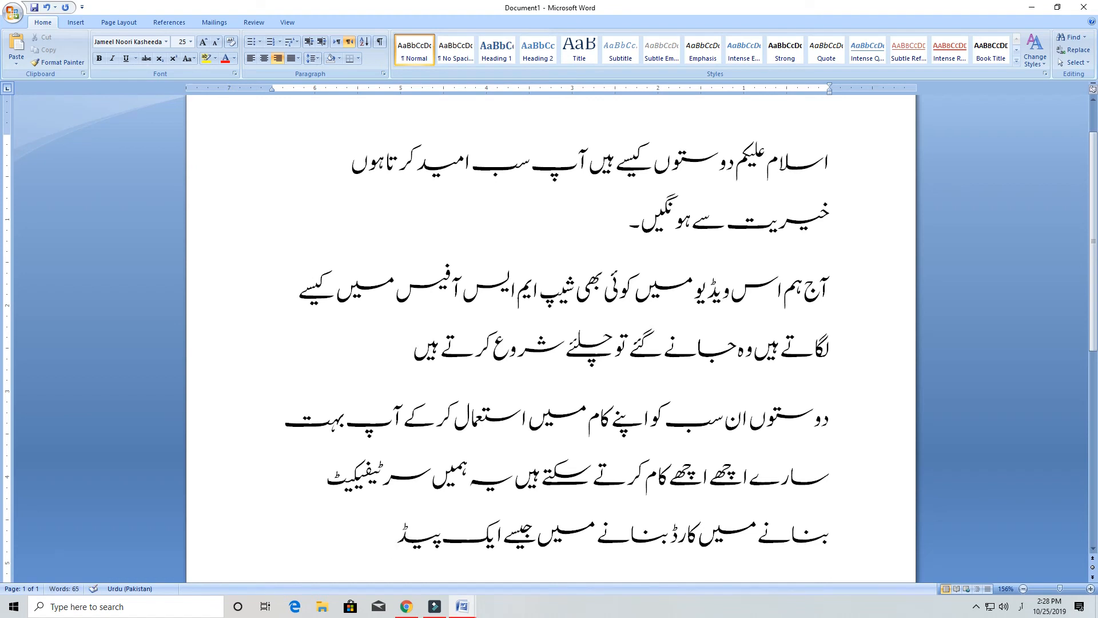
{"action": "type", "text": " ہو گیا اس میں بہت"}
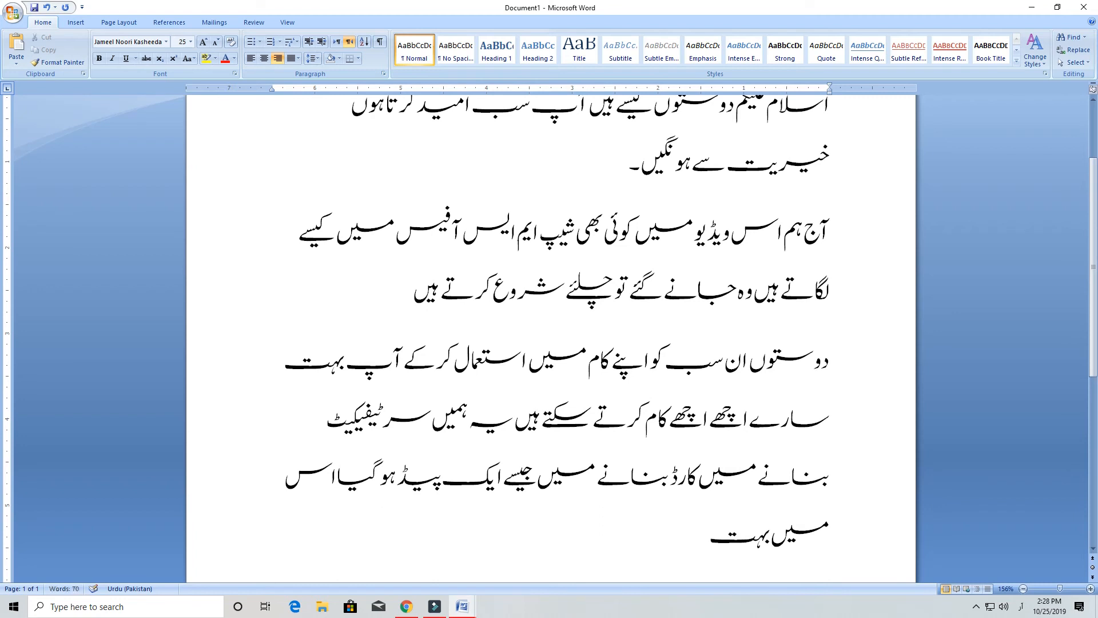
{"action": "type", "text": " ہی استعمال شدہ"}
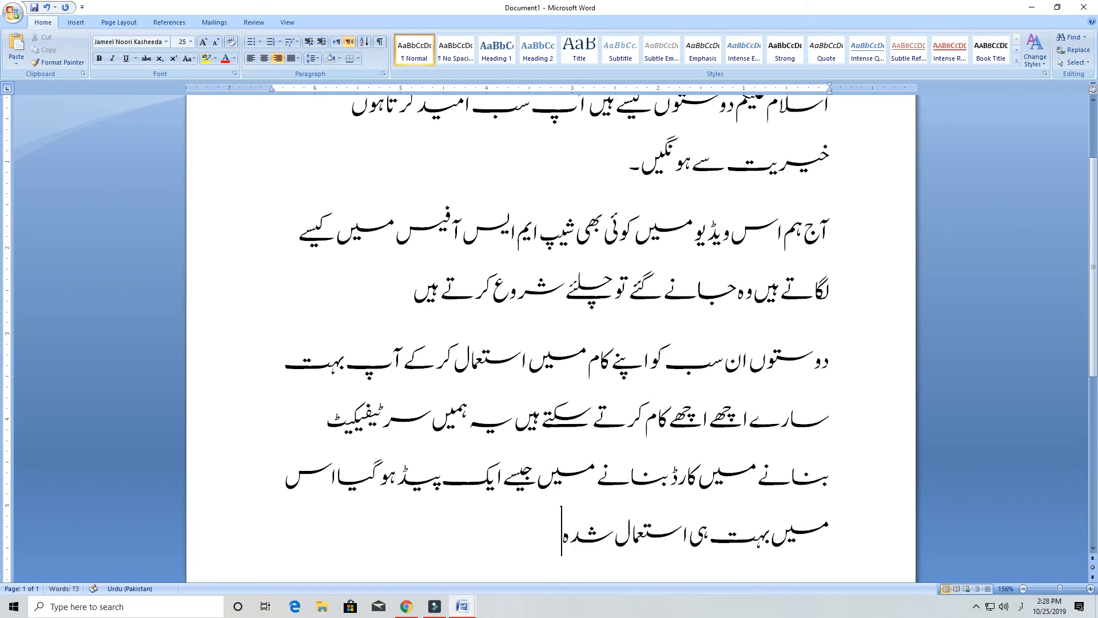
{"action": "type", "text": " ا"}
{"action": "key", "text": "BackSpace"}
{"action": "type", "text": "آرت"}
{"action": "key", "text": "BackSpace"}
{"action": "type", "text": "تو"}
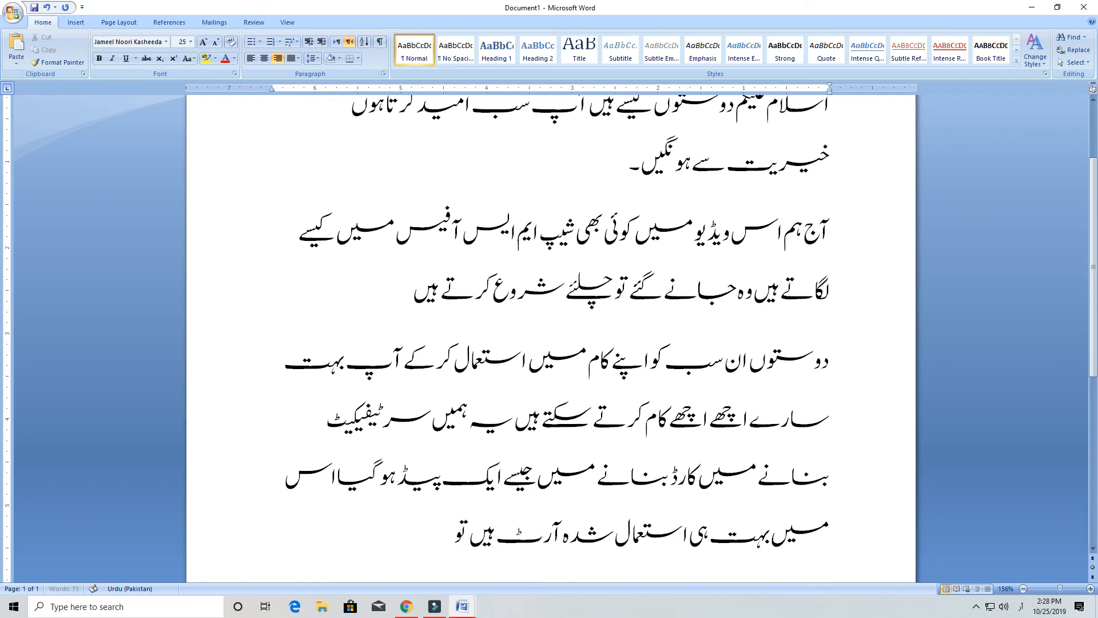
Step: Finish the closing paragraph with "اس ویڈیو میں اتنا ہی اگلی ویڈیو میں ہم ان سب کو باری باری استعمال کریں گے"
{"action": "type", "text": " اس ویڈیو میں اتنا ہی"}
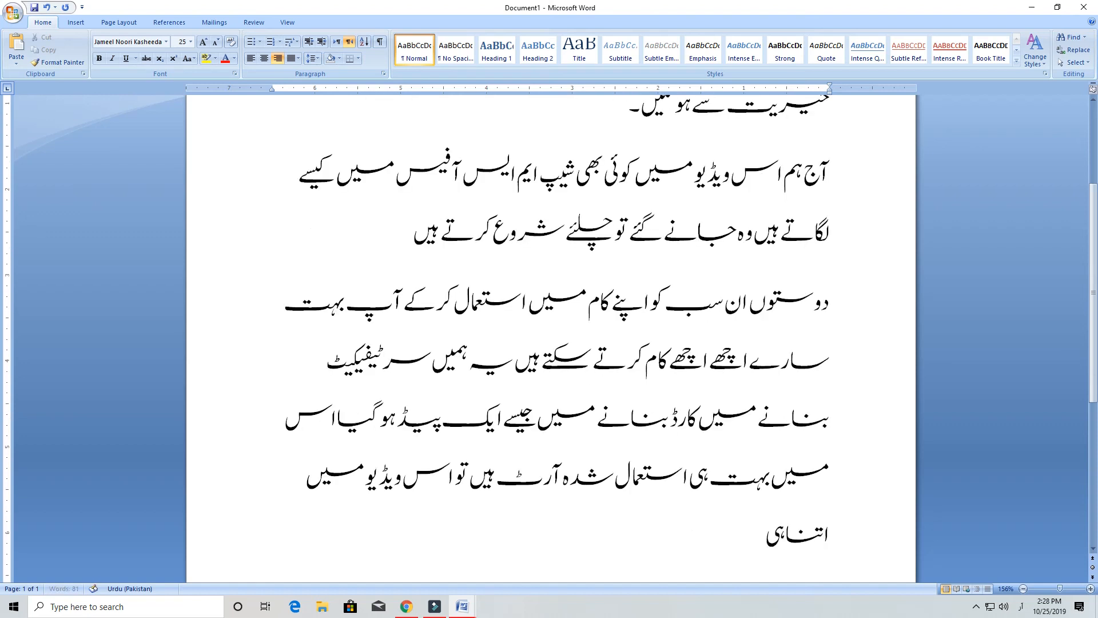
{"action": "type", "text": " اگلی ویڈی"}
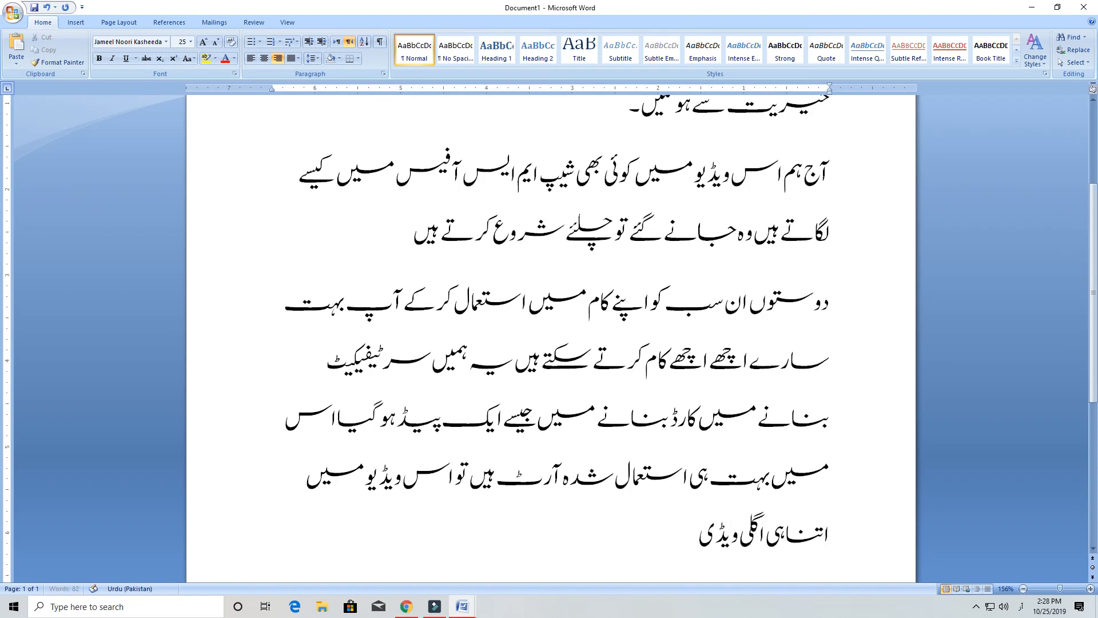
{"action": "type", "text": "و میں ہم ا"}
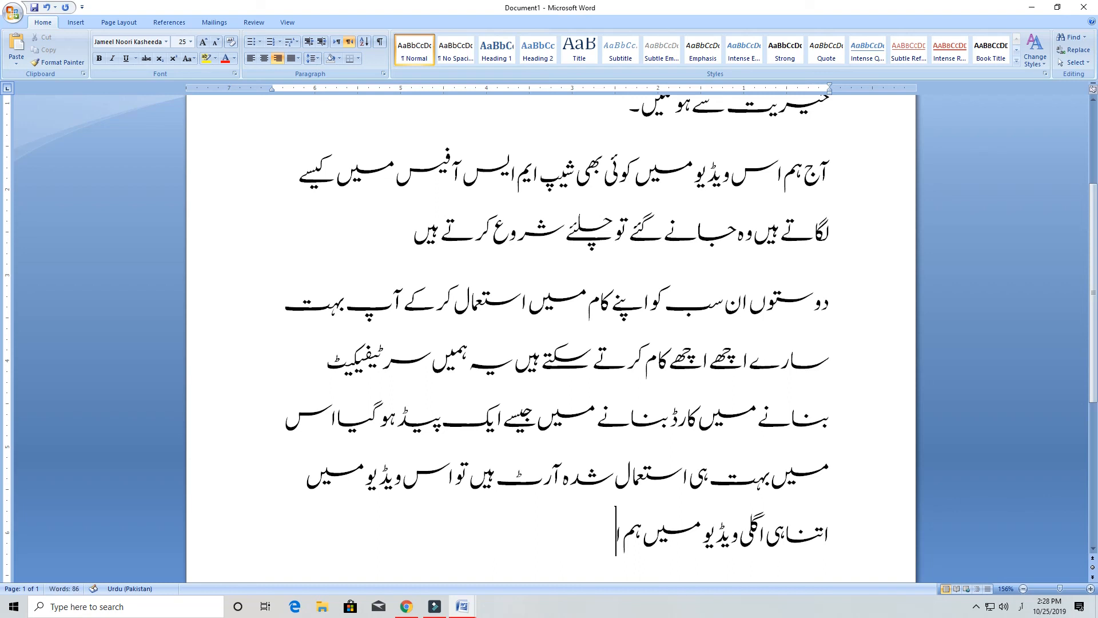
{"action": "type", "text": "ن سب کو با"}
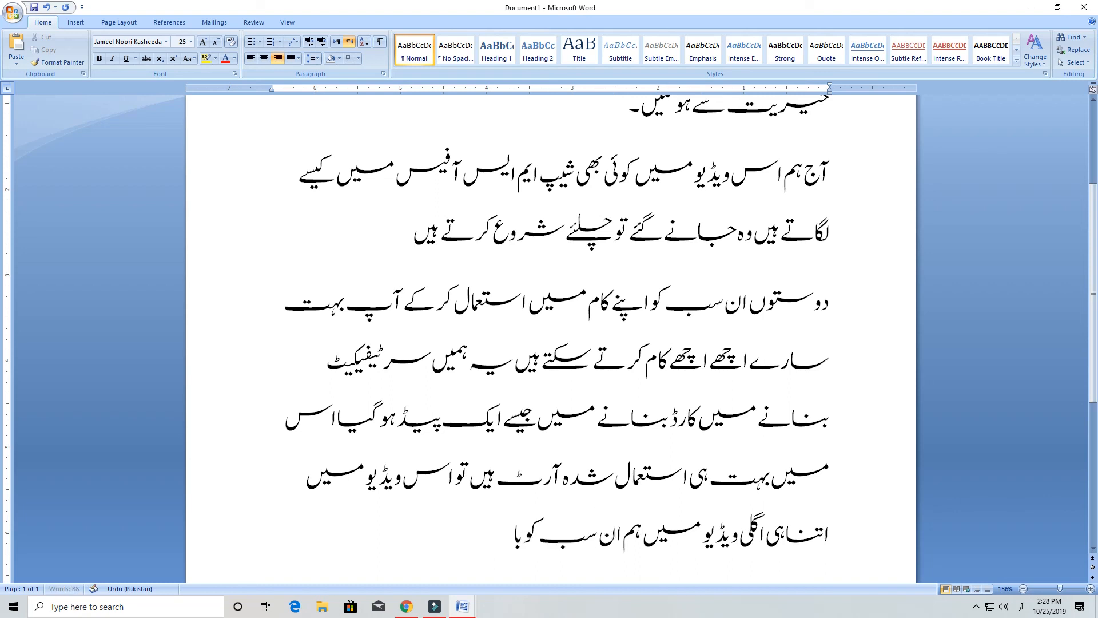
{"action": "type", "text": "ر باری باری"}
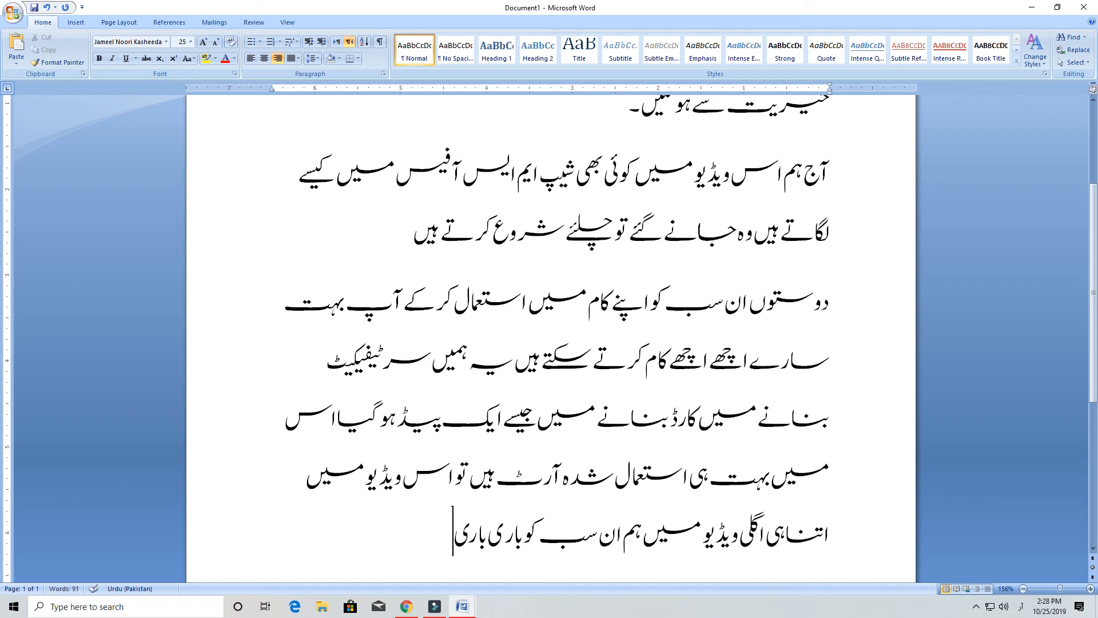
{"action": "type", "text": " استعل"}
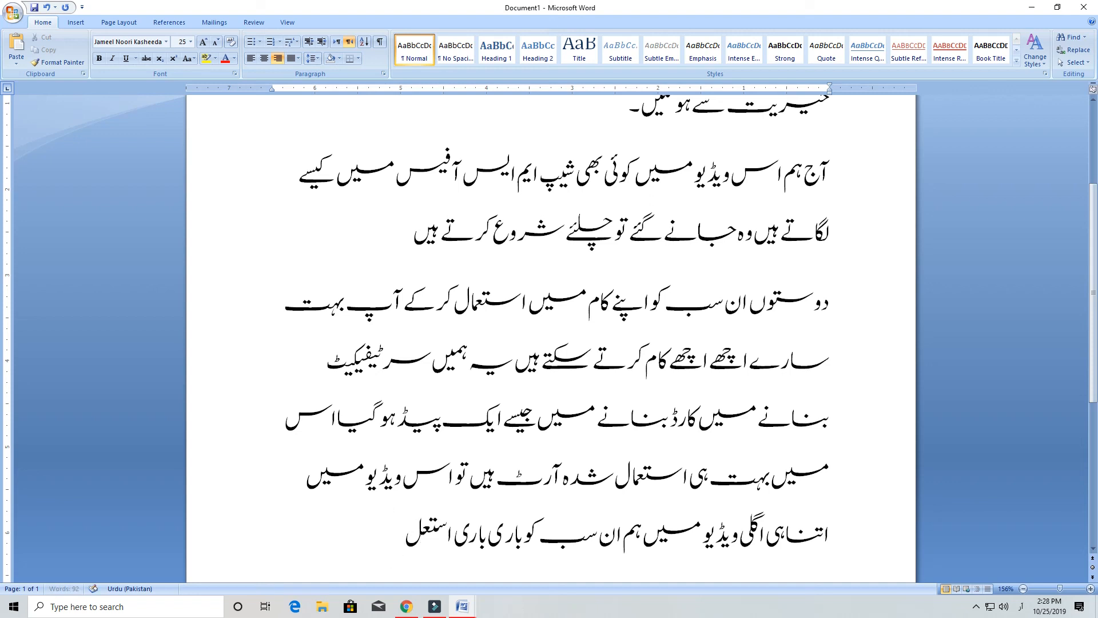
{"action": "key", "text": "BackSpace"}
{"action": "type", "text": "مال کرک"}
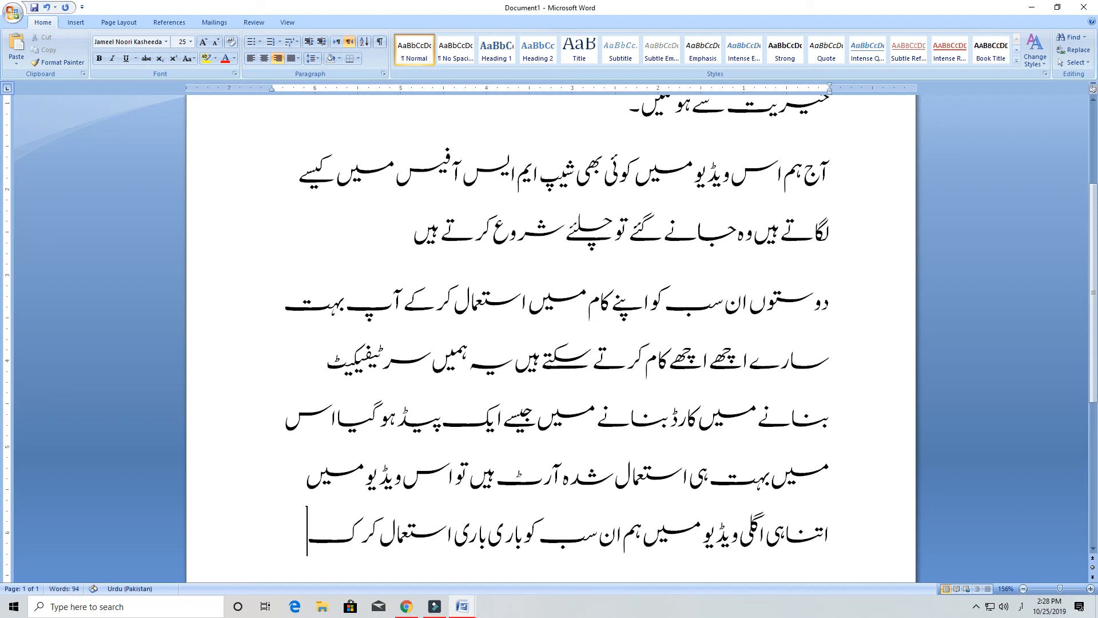
{"action": "key", "text": "BackSpace"}
{"action": "key", "text": "BackSpace"}
{"action": "type", "text": "یں گے"}
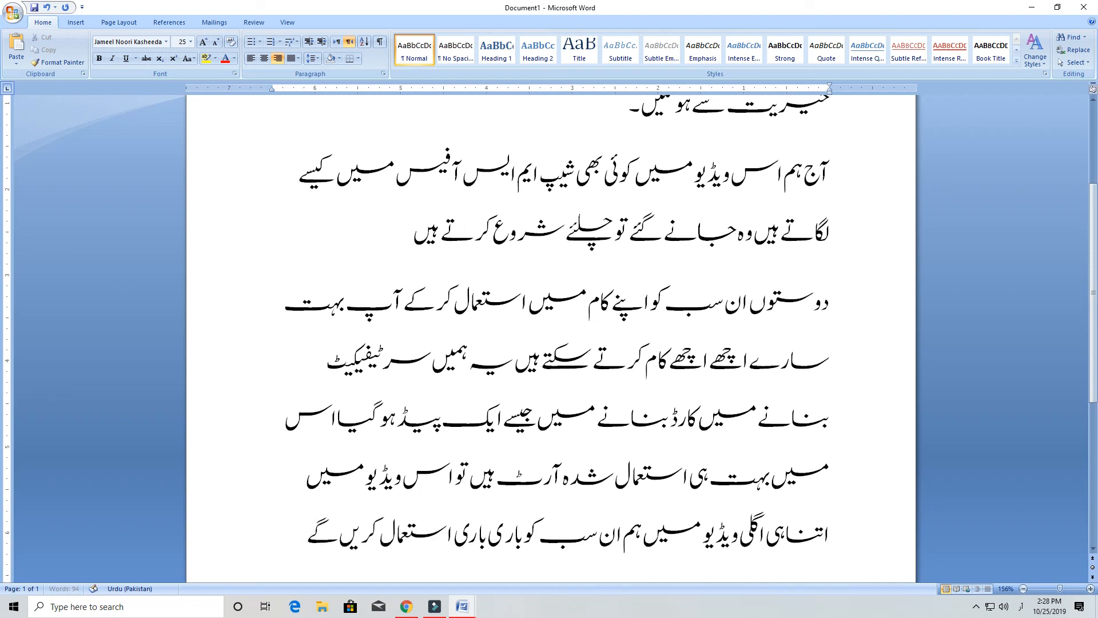
Step: Add a new paragraph below the closing text with the farewell "تو تب تک کے لیے اللہ حافظ"
{"action": "key", "text": "Return"}
{"action": "type", "text": "تو"}
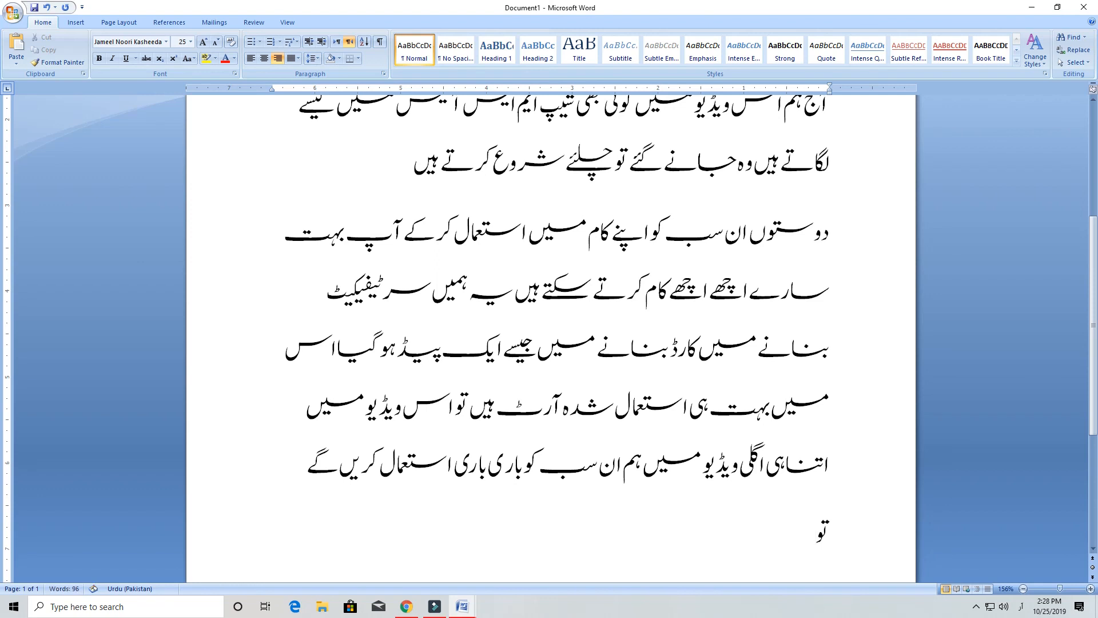
{"action": "type", "text": " تب"}
{"action": "key", "text": "BackSpace"}
{"action": "key", "text": "BackSpace"}
{"action": "key", "text": "BackSpace"}
{"action": "type", "text": "تب تک کے لیے"}
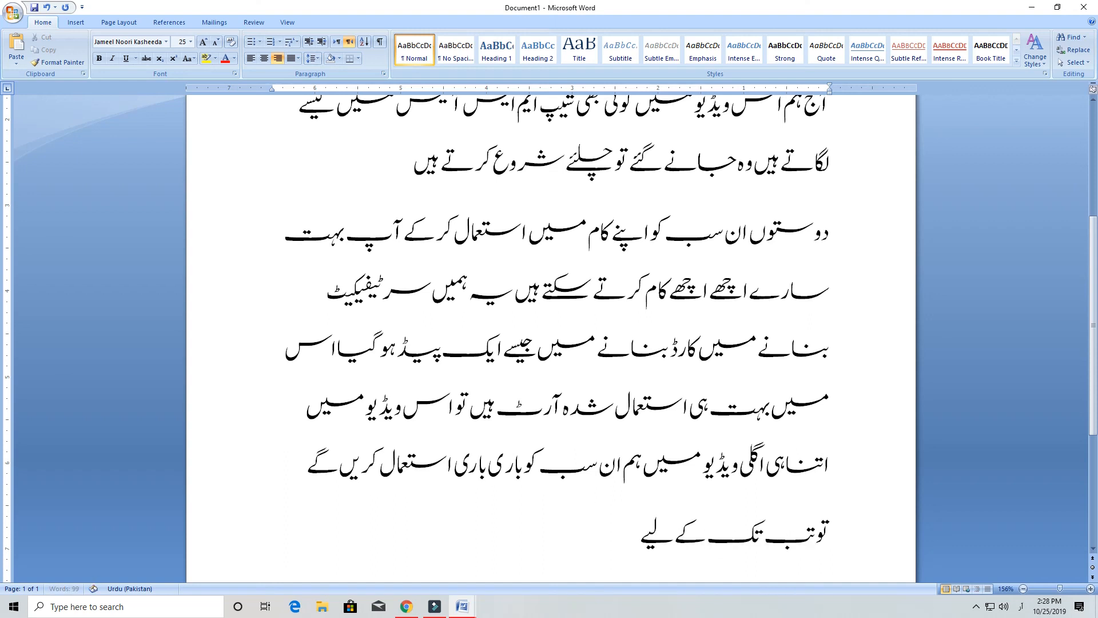
{"action": "type", "text": " اللہ حاف"}
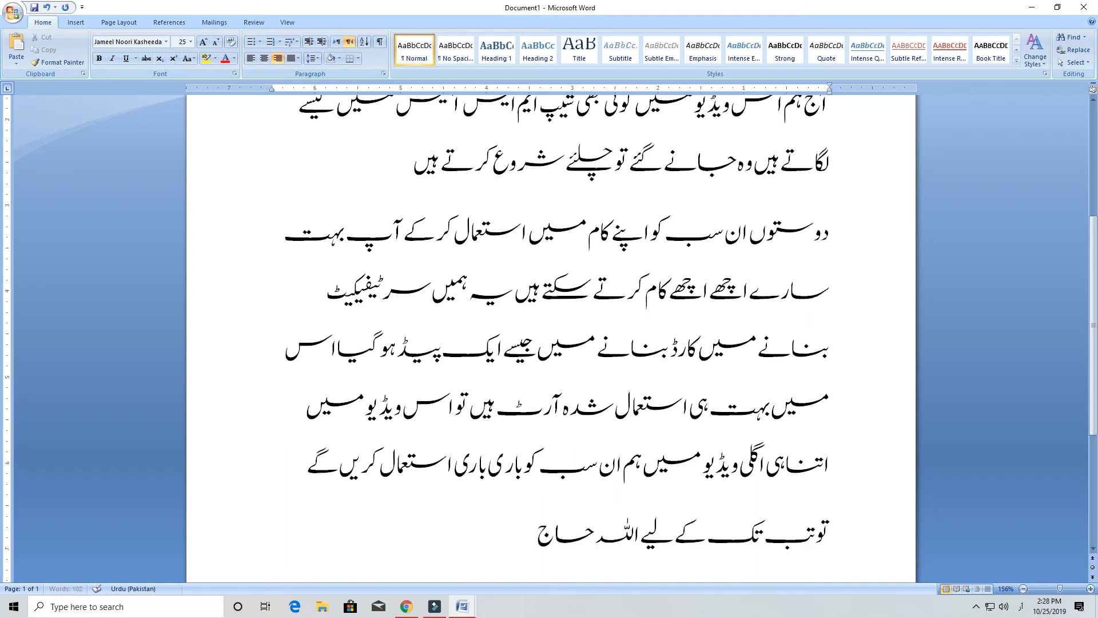
{"action": "type", "text": "ظ"}
{"action": "scroll", "coordinate": [700, 490], "scroll_direction": "down", "scroll_amount": 5}
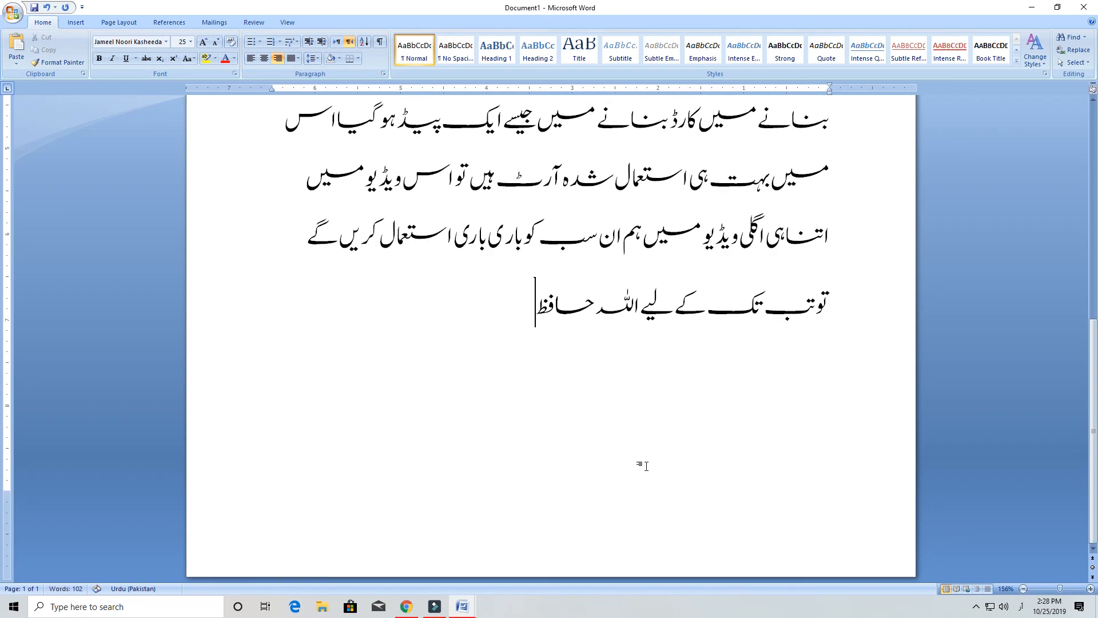